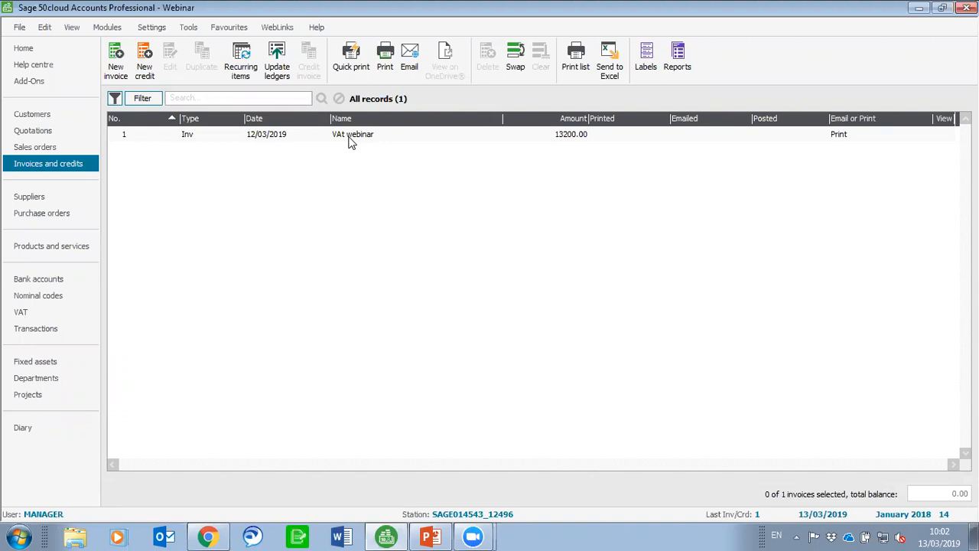
Open the print layouts for the VAt webinar invoice, check the favourite email invoice layout's output options, and close them.
click(349, 137)
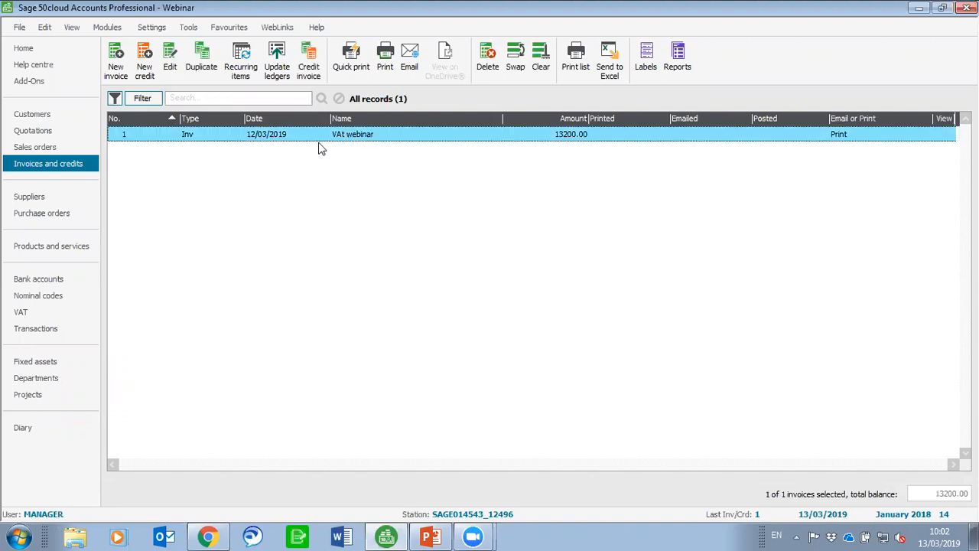
click(386, 80)
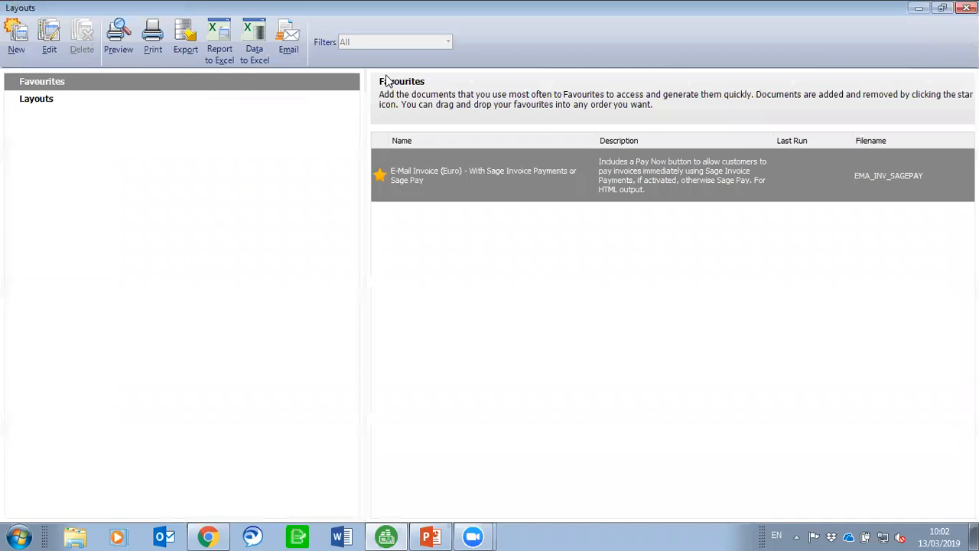
mouse_move(741, 189)
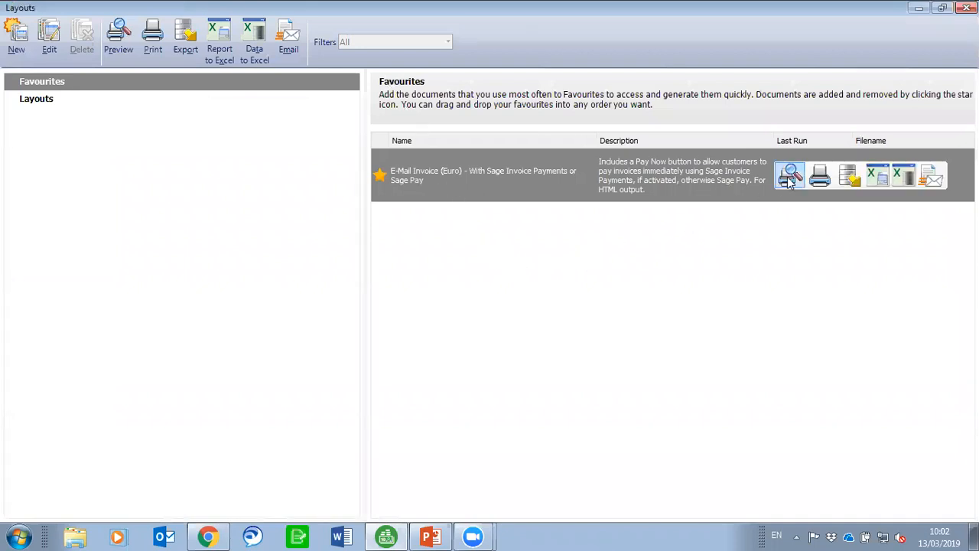
mouse_move(788, 181)
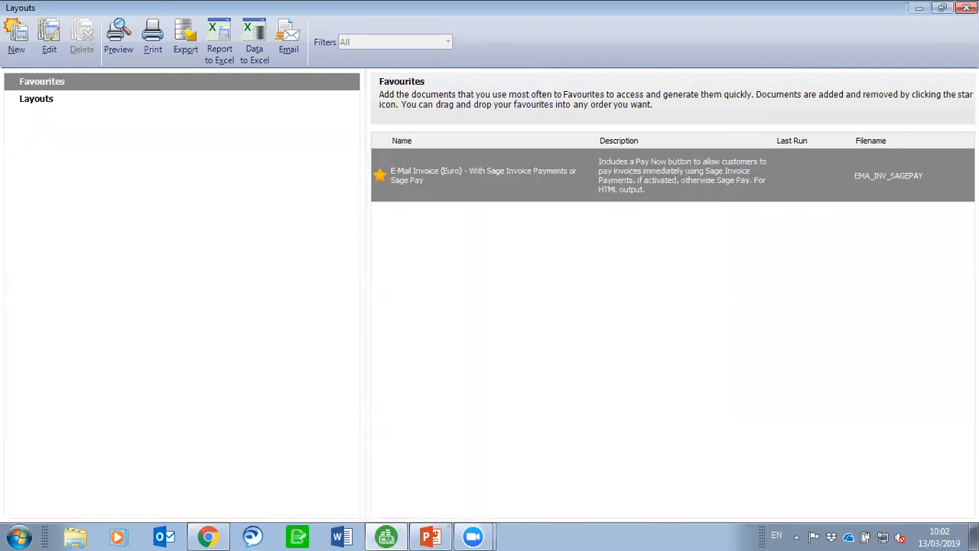
click(967, 7)
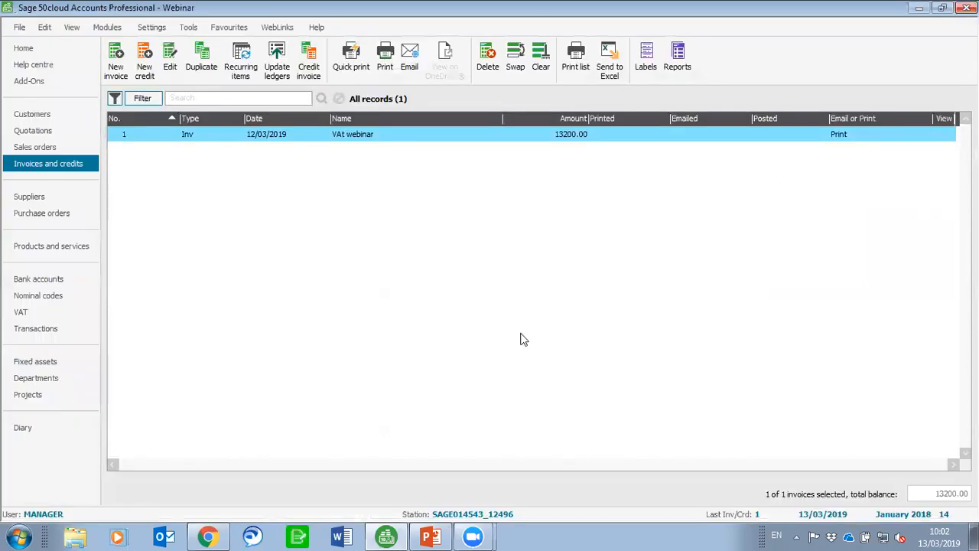
Open the company preferences, entering the account password, and display the GoCardless for Sage 50 settings.
click(153, 29)
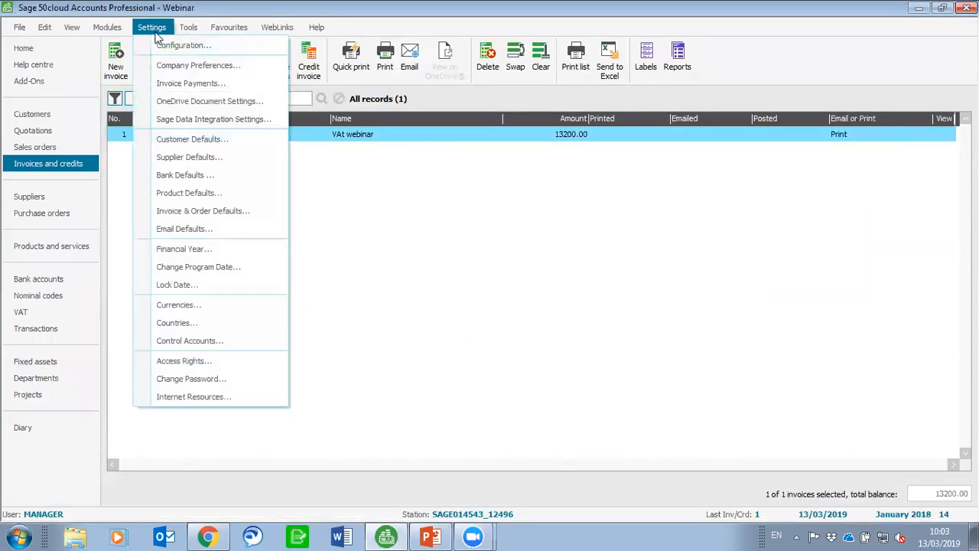
click(251, 65)
click(557, 305)
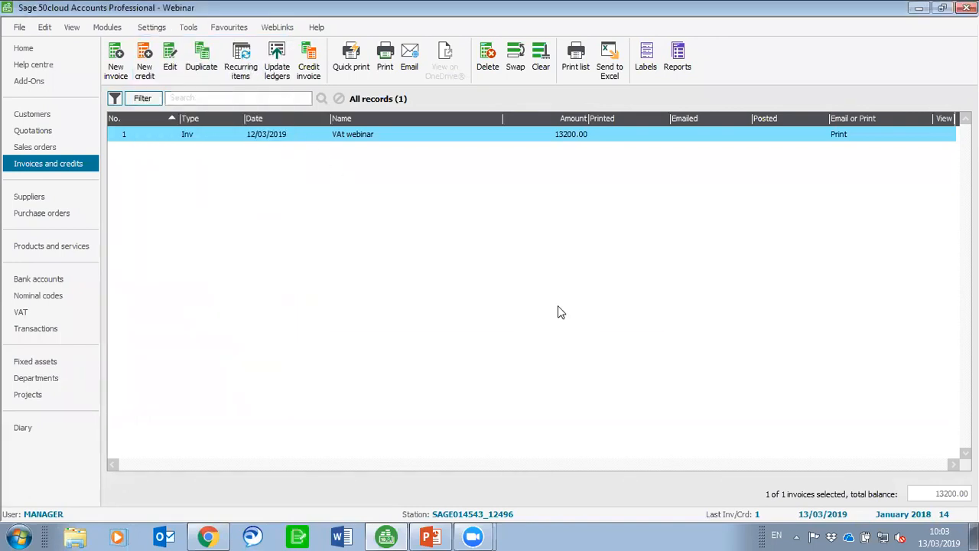
text(*****)
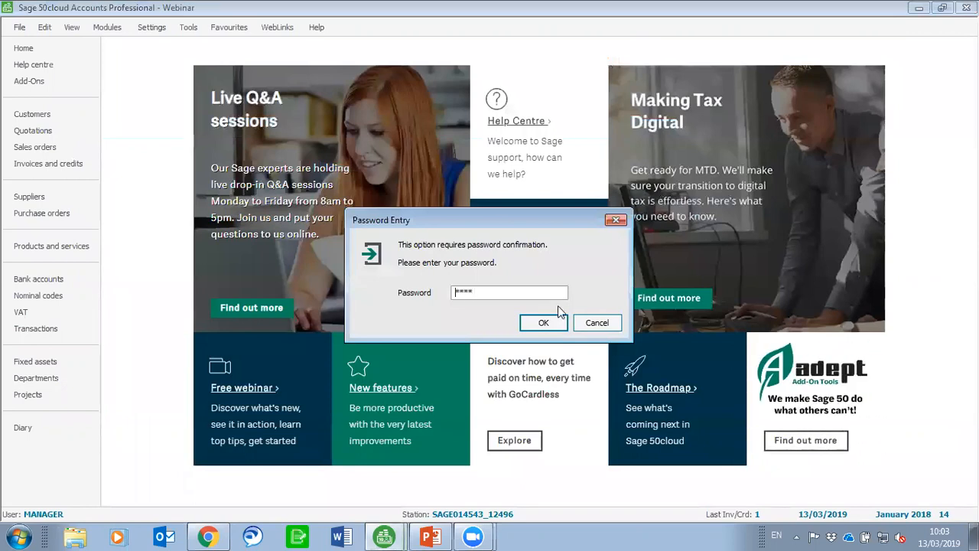
key(Return)
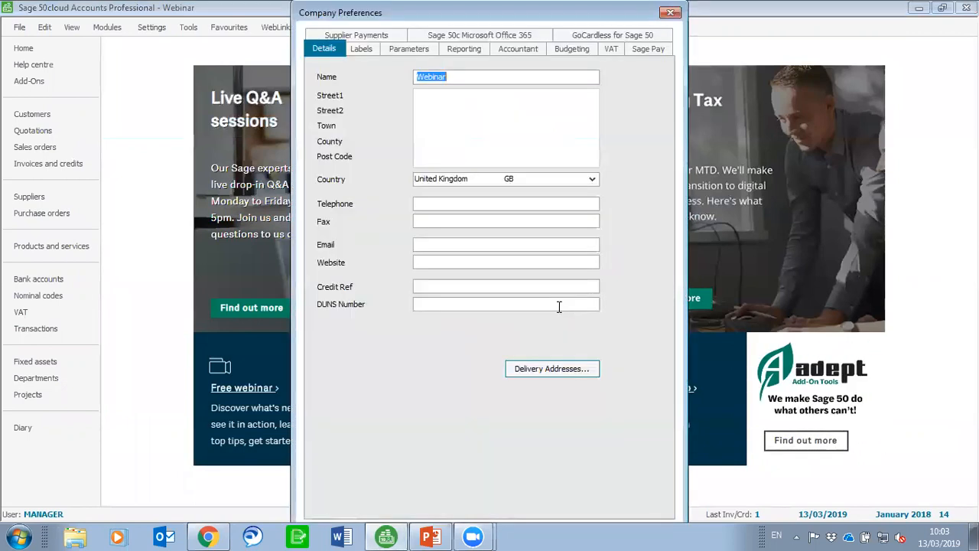
click(647, 38)
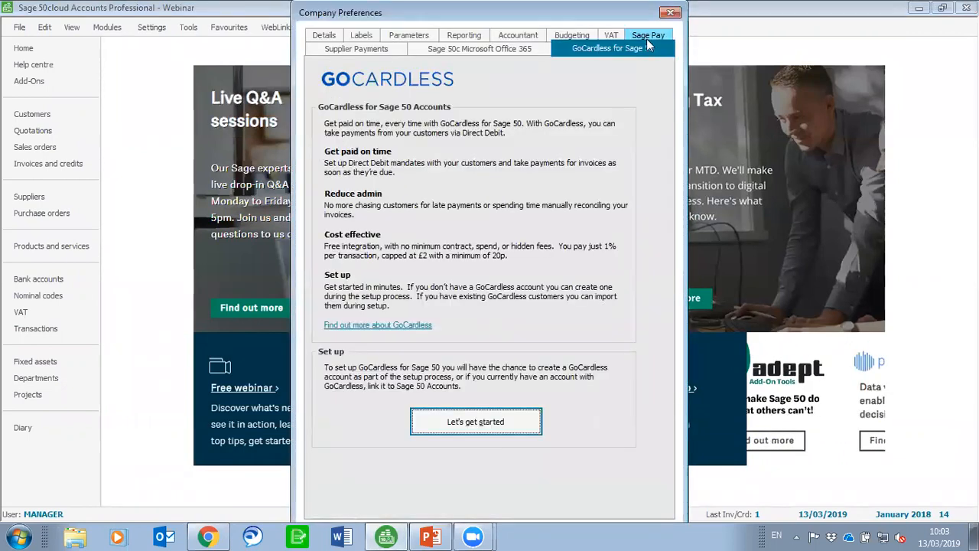
Go through the GoCardless setup wizard up to the account connection stage, cancel it and close the company preferences.
click(534, 430)
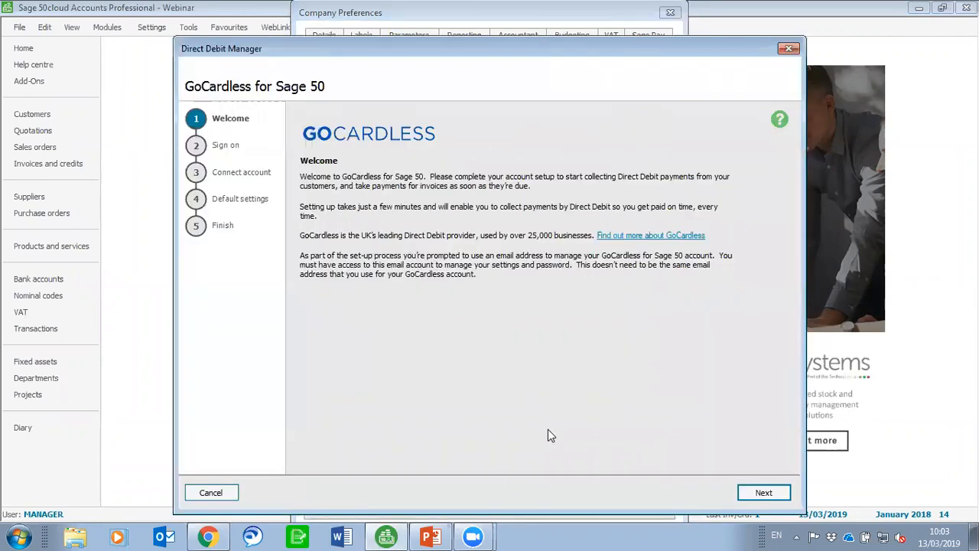
click(753, 493)
click(753, 493)
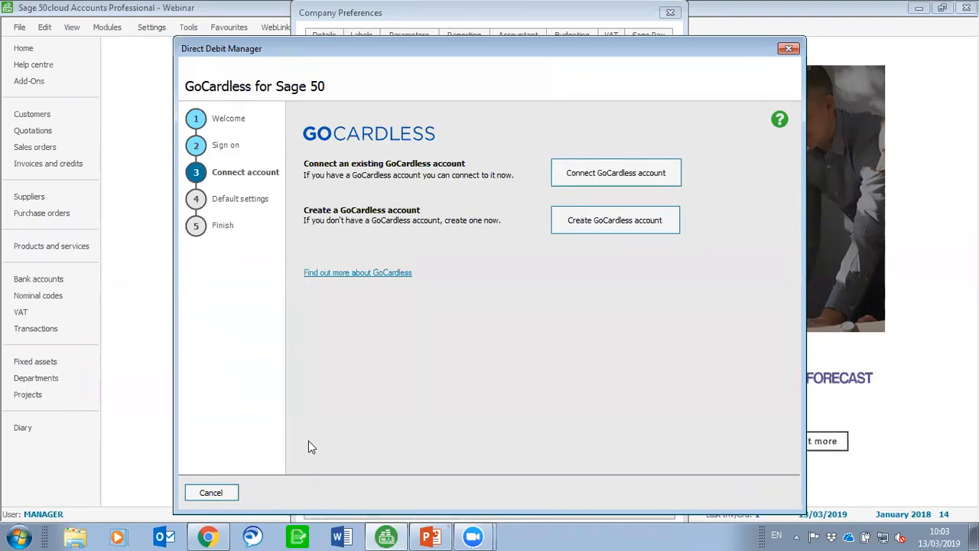
click(229, 494)
click(527, 317)
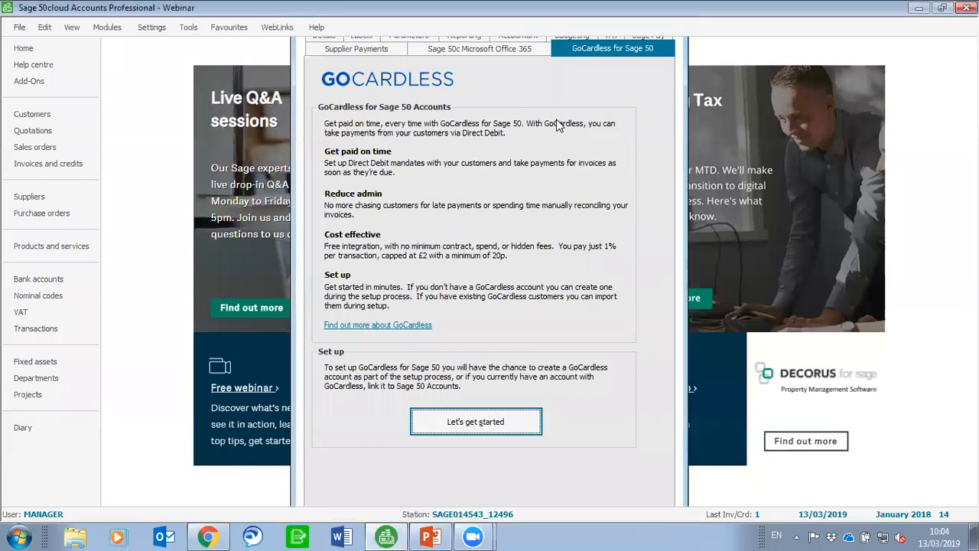
key(Escape)
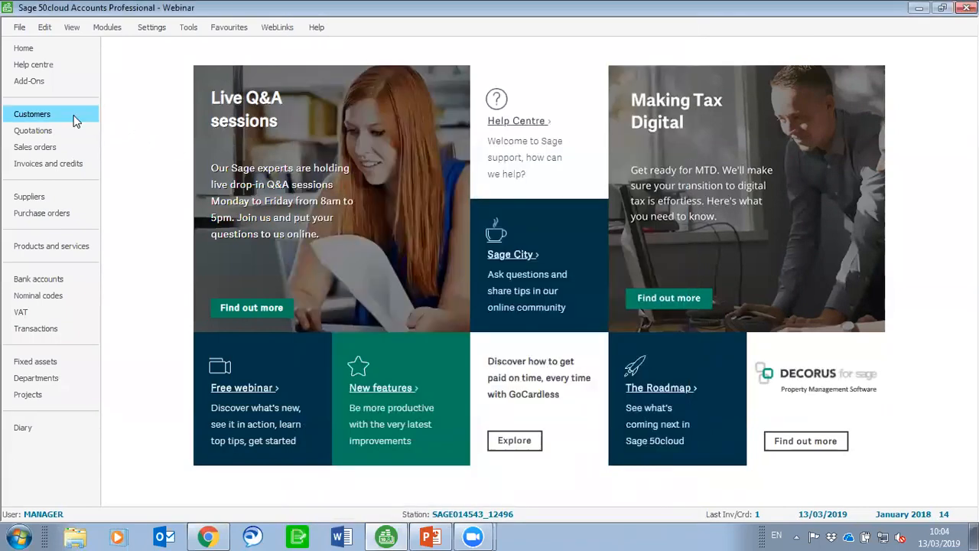
Start a customer receipt on the Bank Current Account for customer VATWEB.
click(53, 284)
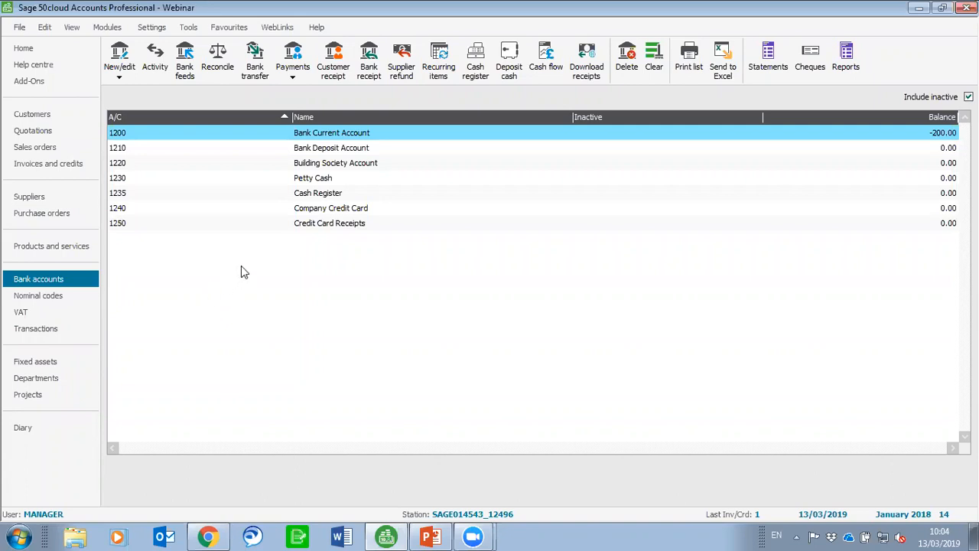
click(344, 72)
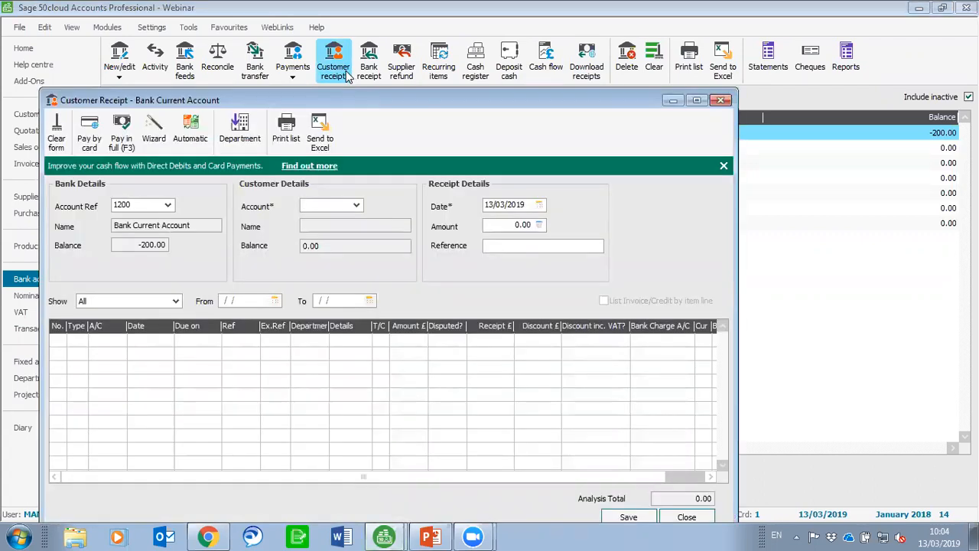
drag(512, 102, 543, 61)
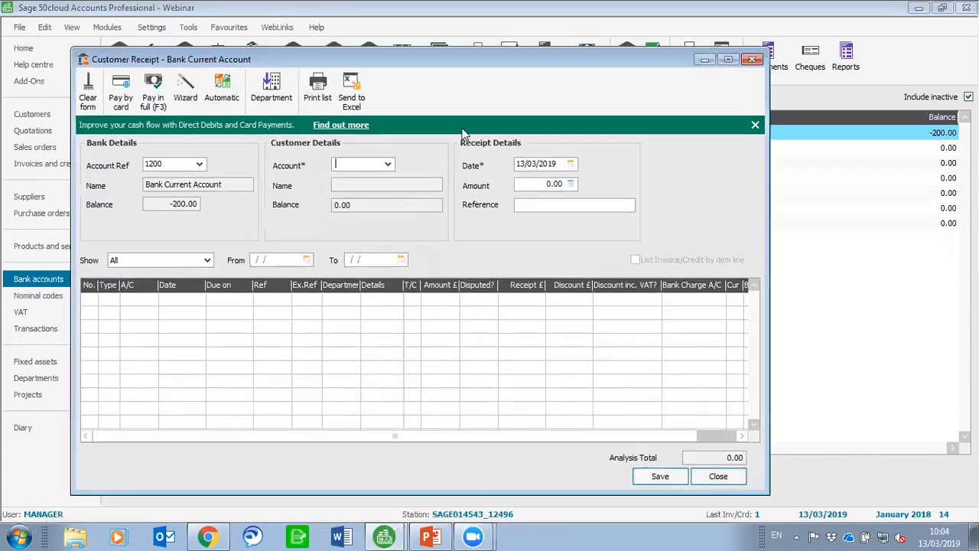
click(388, 163)
double_click(425, 233)
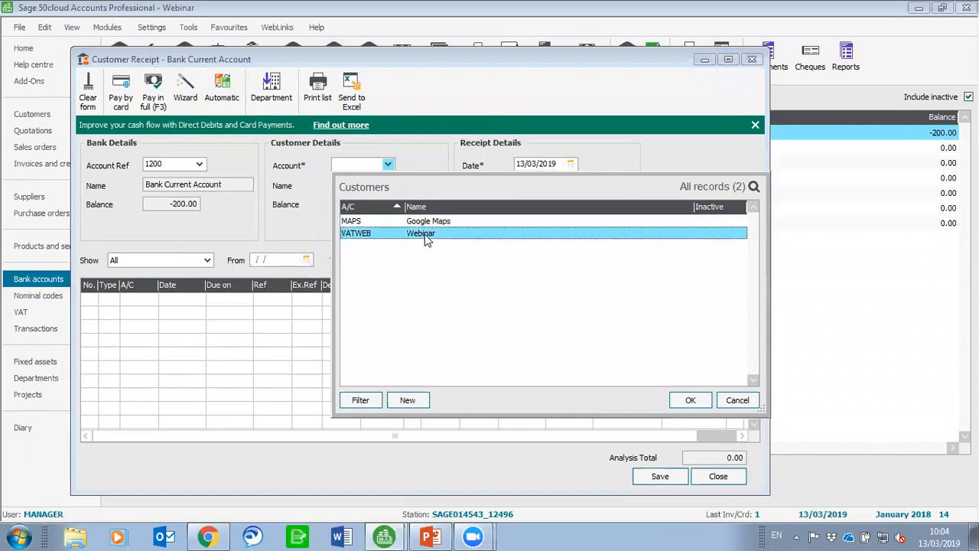
Pay the invoice dated 01/02/2019 in full with a bank charge of 2.00, save the receipt and close the form.
drag(649, 434, 695, 434)
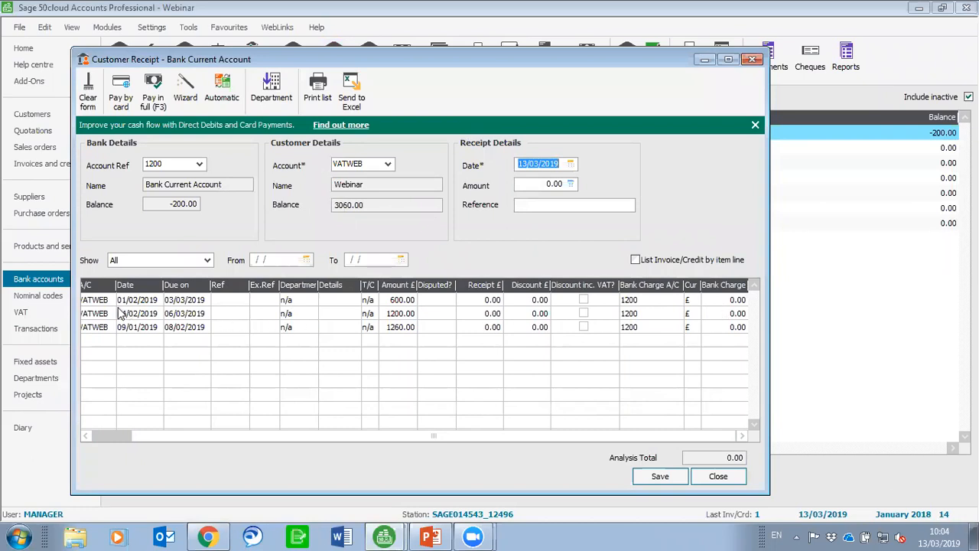
click(480, 299)
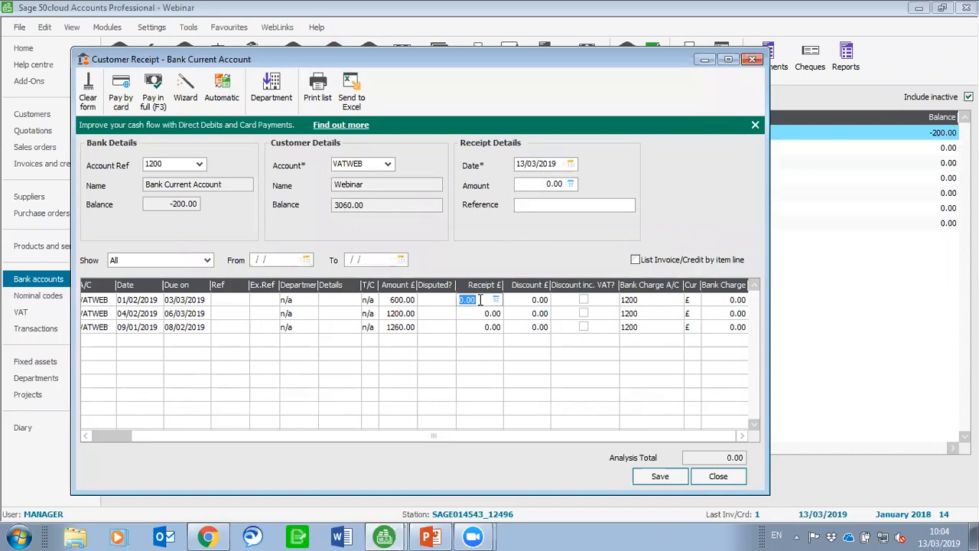
key(F3)
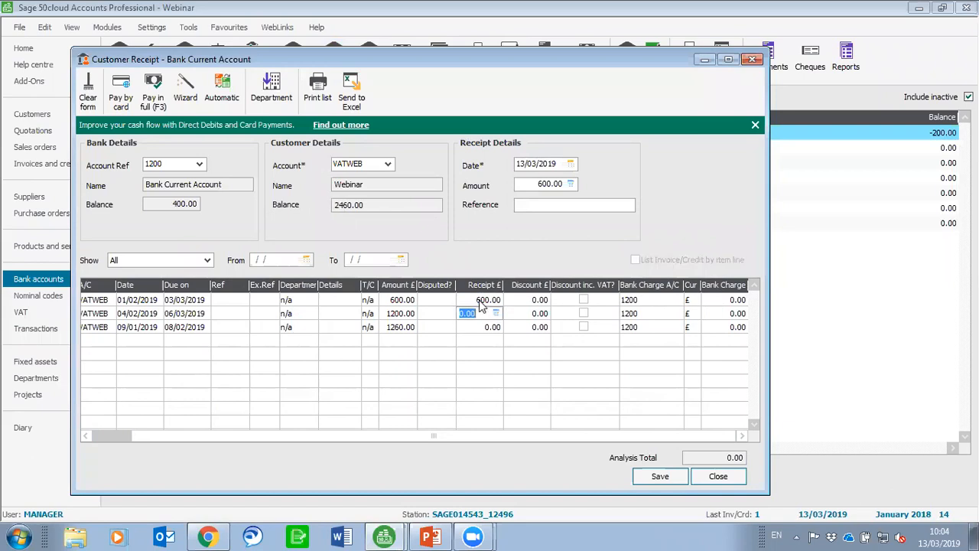
click(719, 300)
text(2)
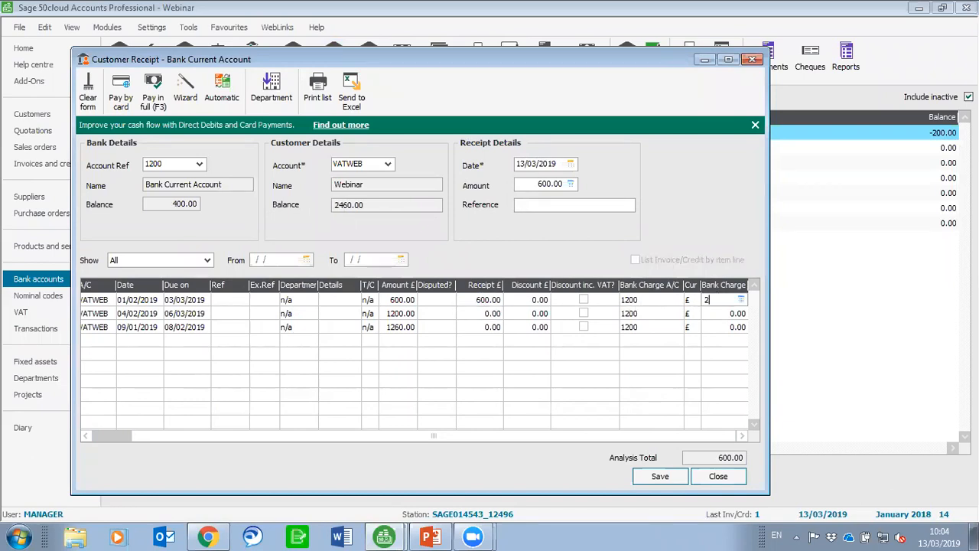
click(718, 313)
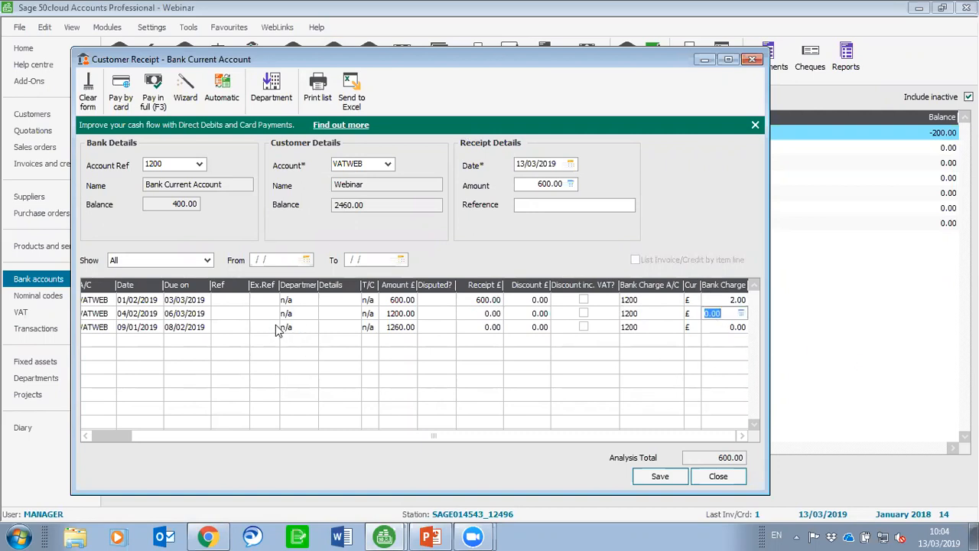
click(672, 477)
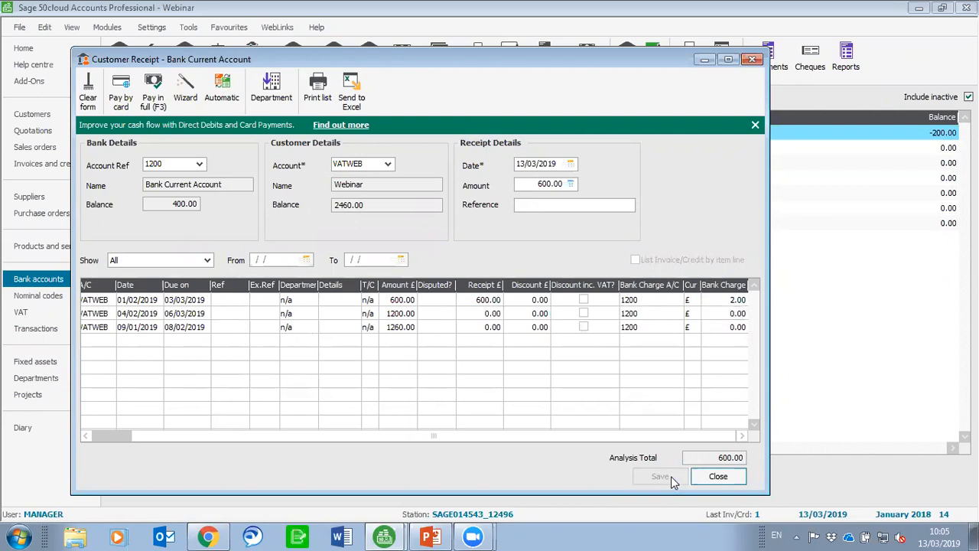
click(729, 480)
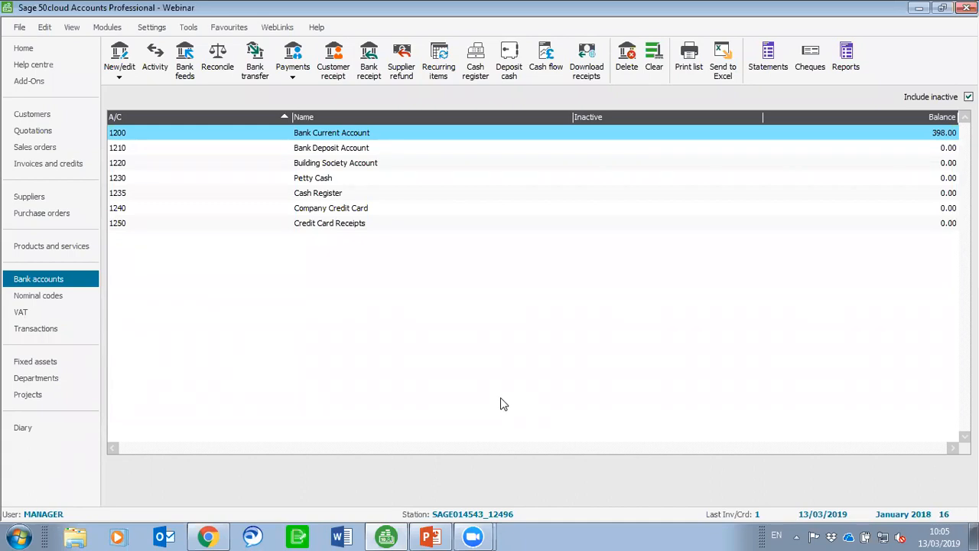
Open the Google Maps customer's record and look up its registered postcode on the online map.
click(33, 113)
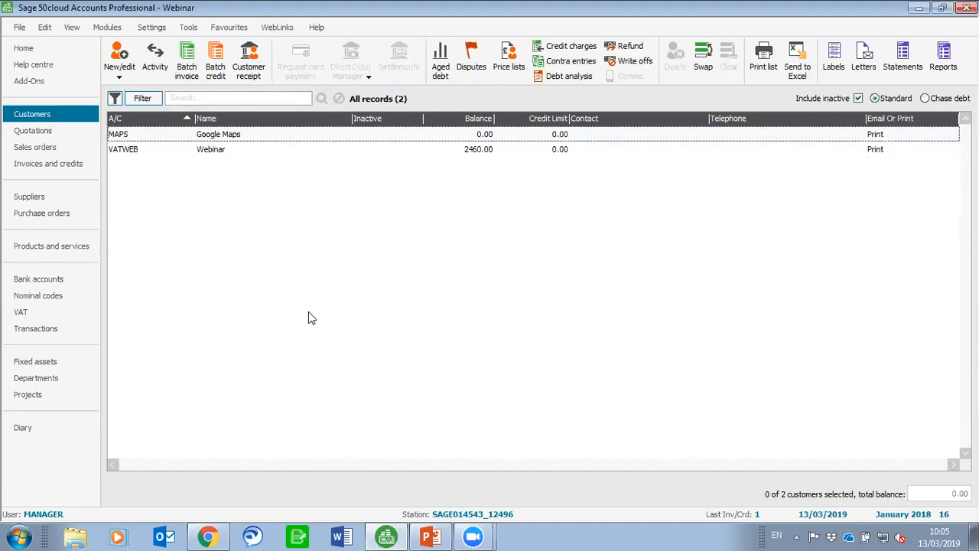
double_click(257, 137)
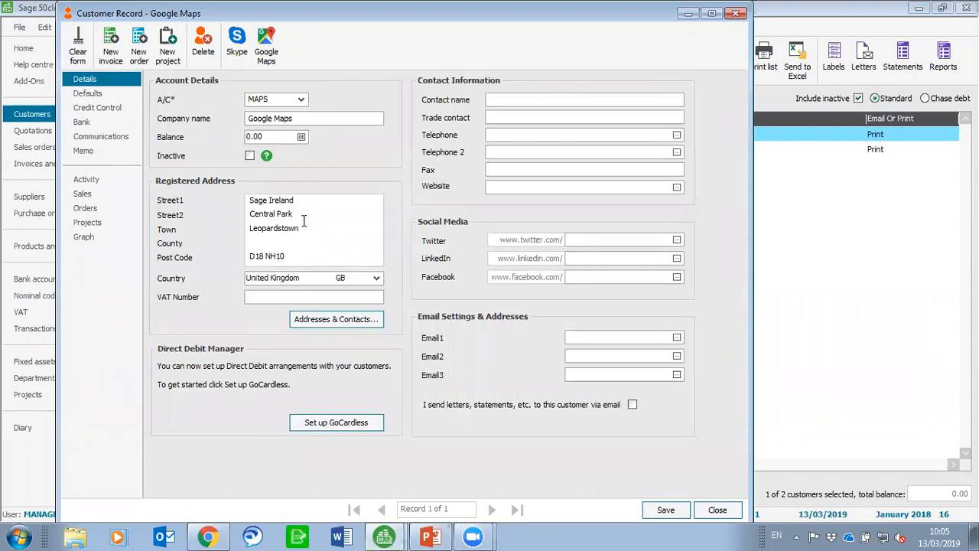
drag(292, 256, 249, 257)
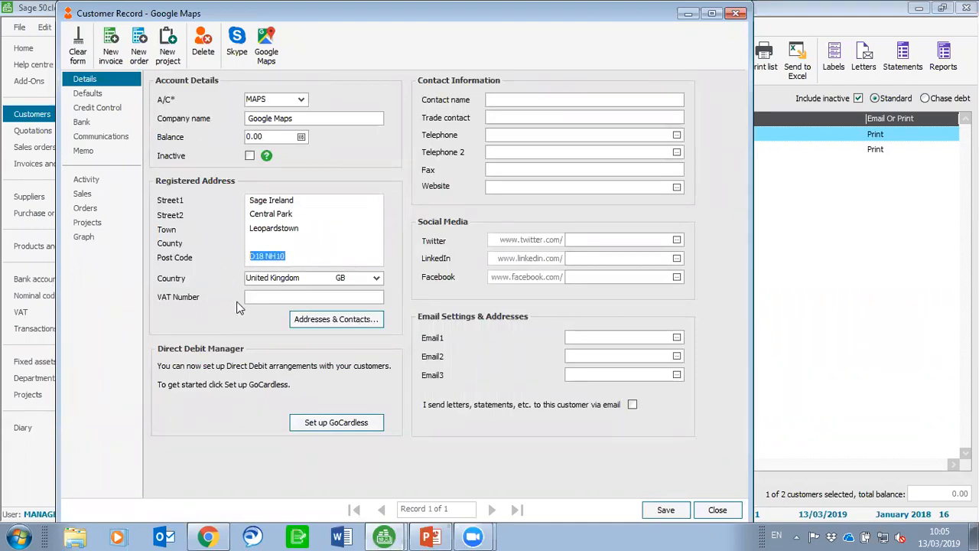
click(304, 257)
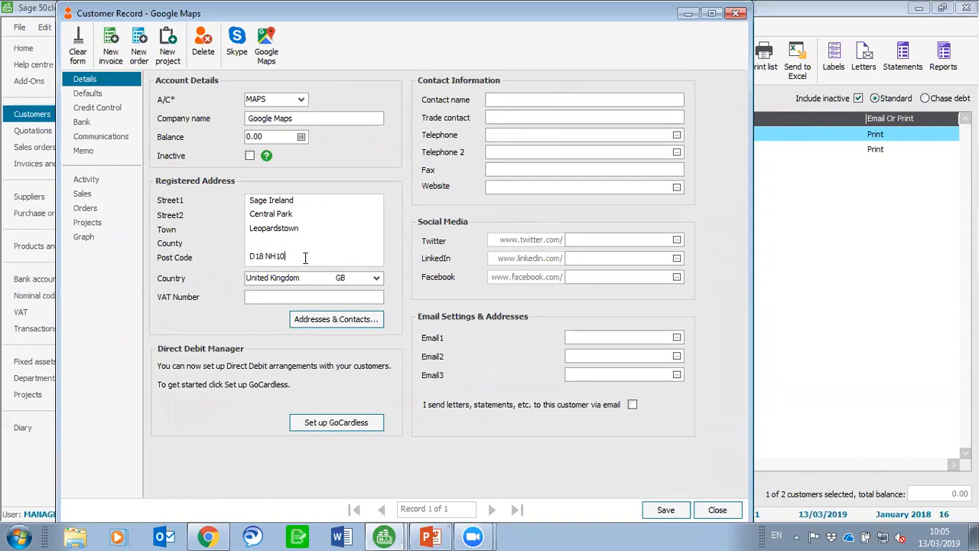
click(269, 53)
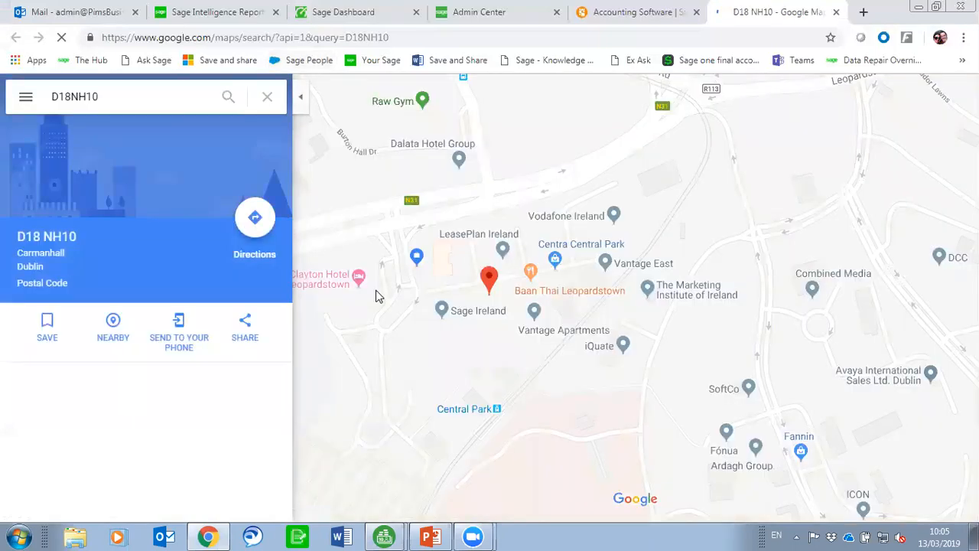
View driving directions to the customer's postcode, close the map and return to close the customer record.
click(264, 218)
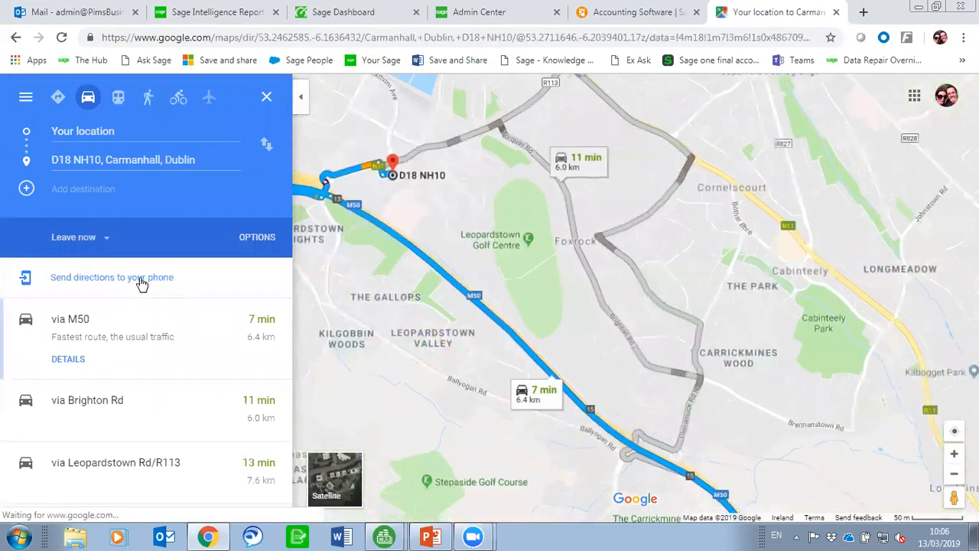
scroll(543, 321, down, 2)
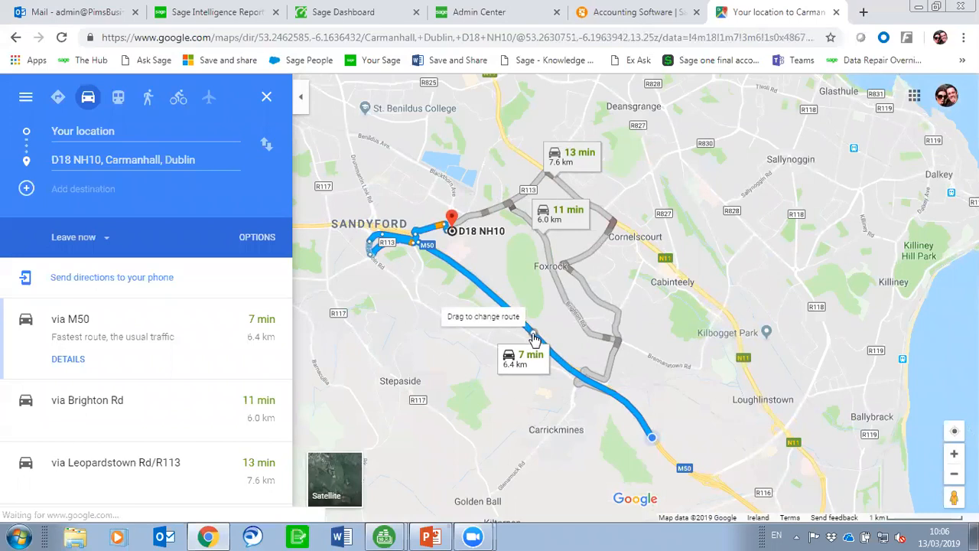
click(836, 13)
click(918, 8)
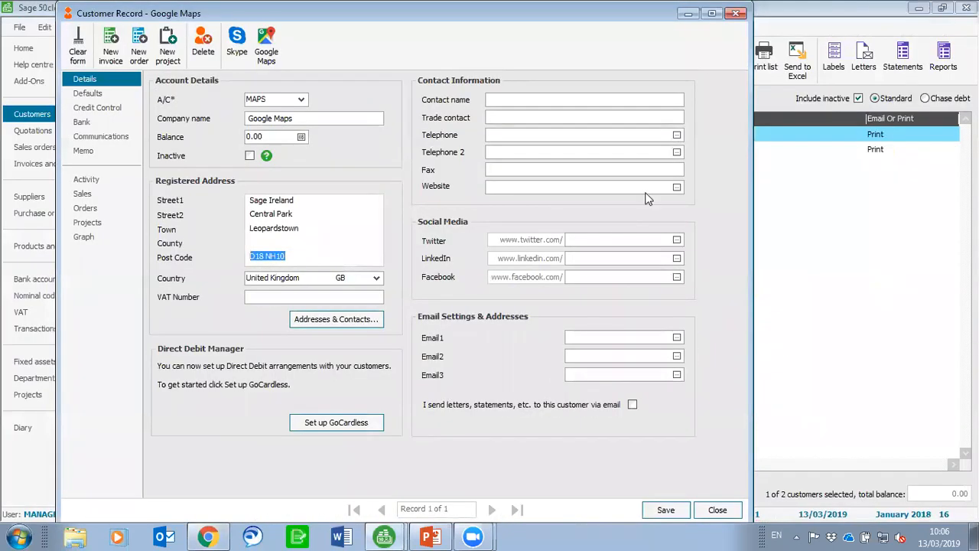
click(737, 14)
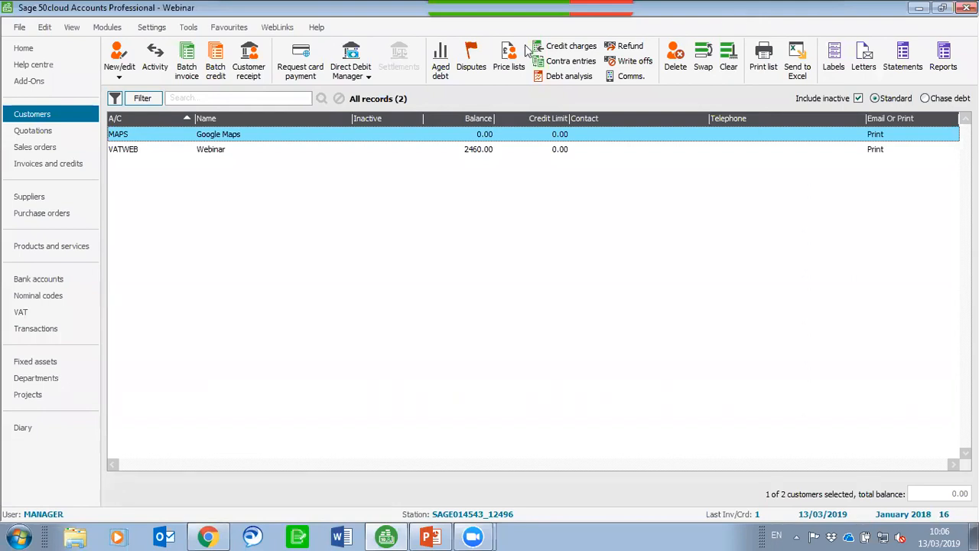
Start a batch supplier invoice for supplier TEST to view its payment columns, and close it without saving.
click(52, 197)
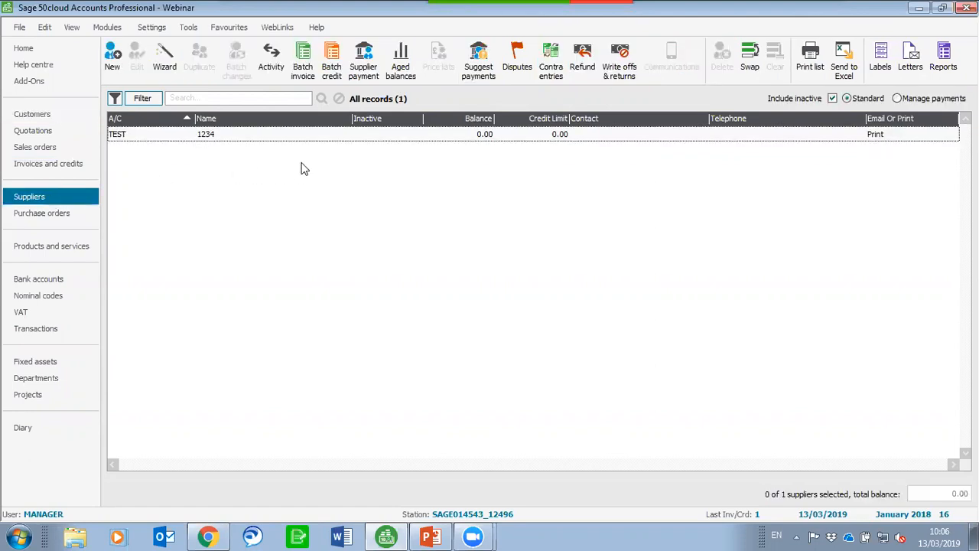
click(303, 76)
click(237, 153)
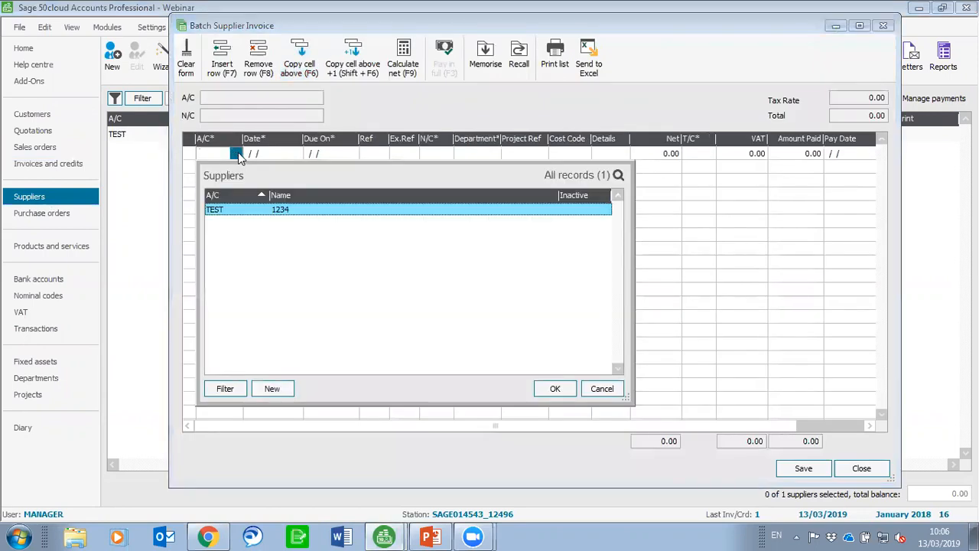
double_click(289, 217)
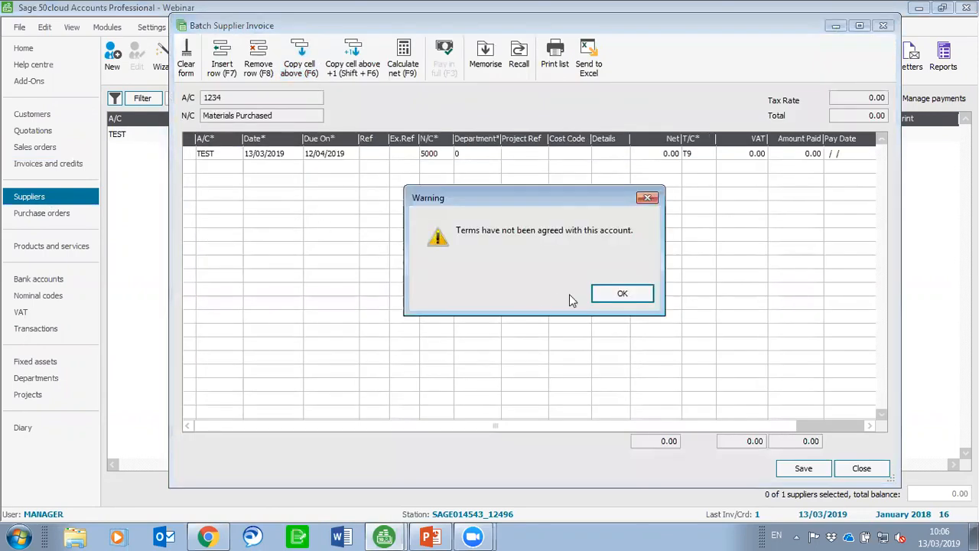
click(637, 289)
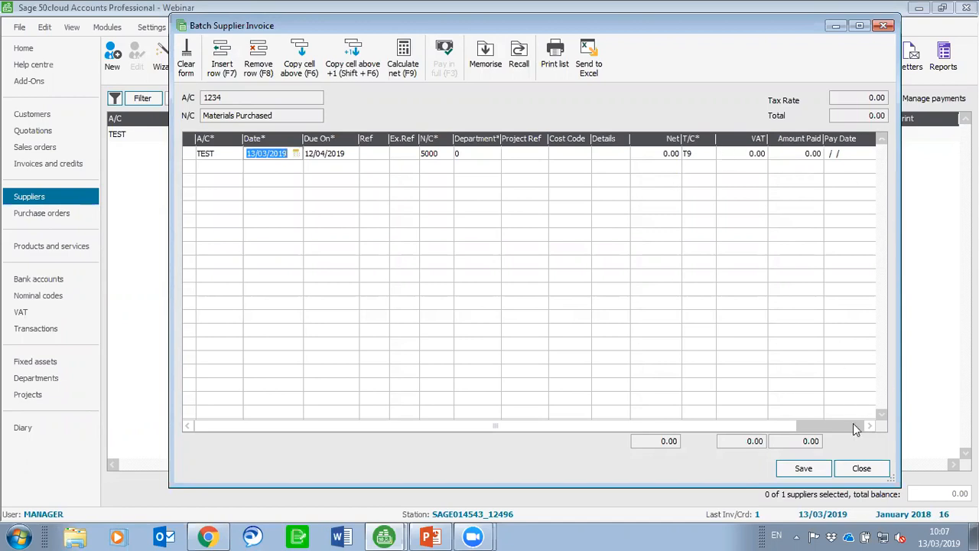
click(862, 468)
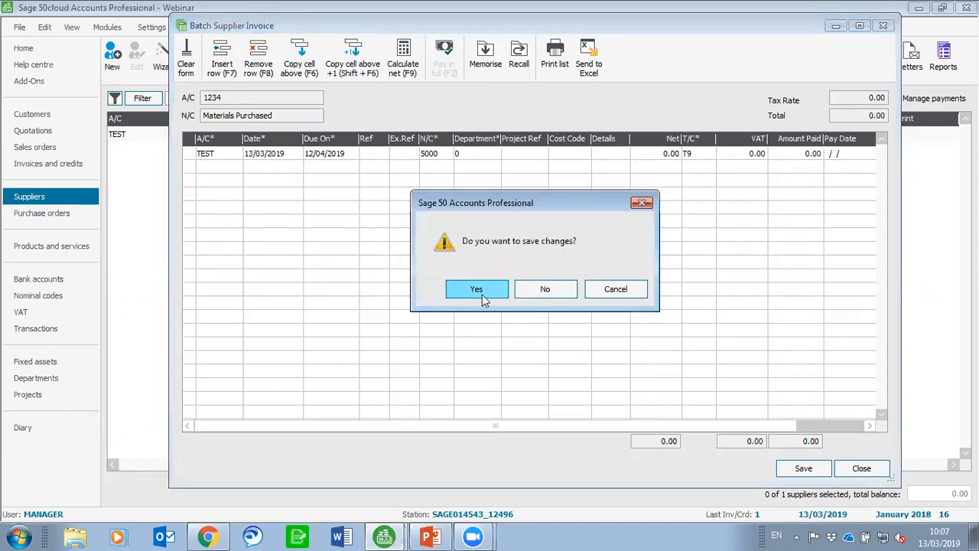
click(545, 289)
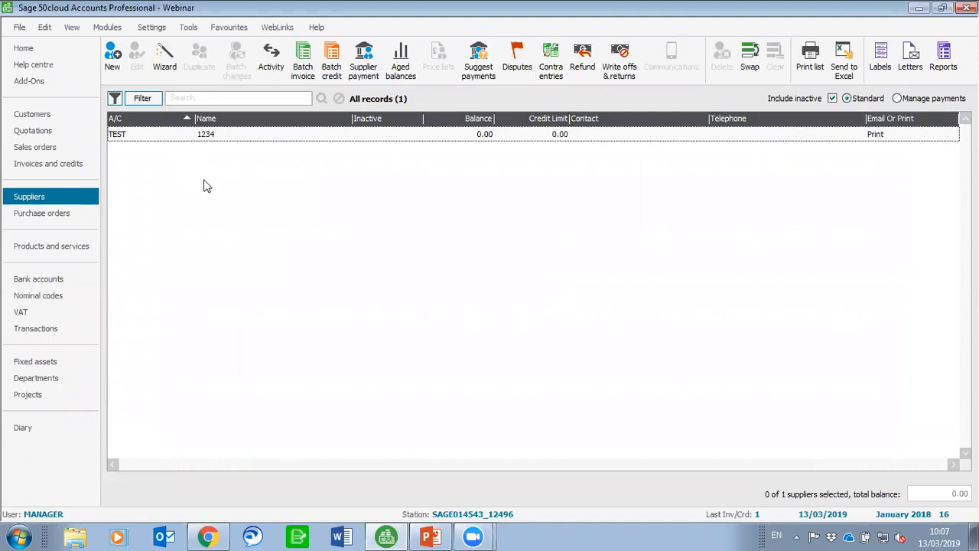
Open invoice 1's payment details, select Payment already received as the payment type, and close the invoice without saving.
click(76, 175)
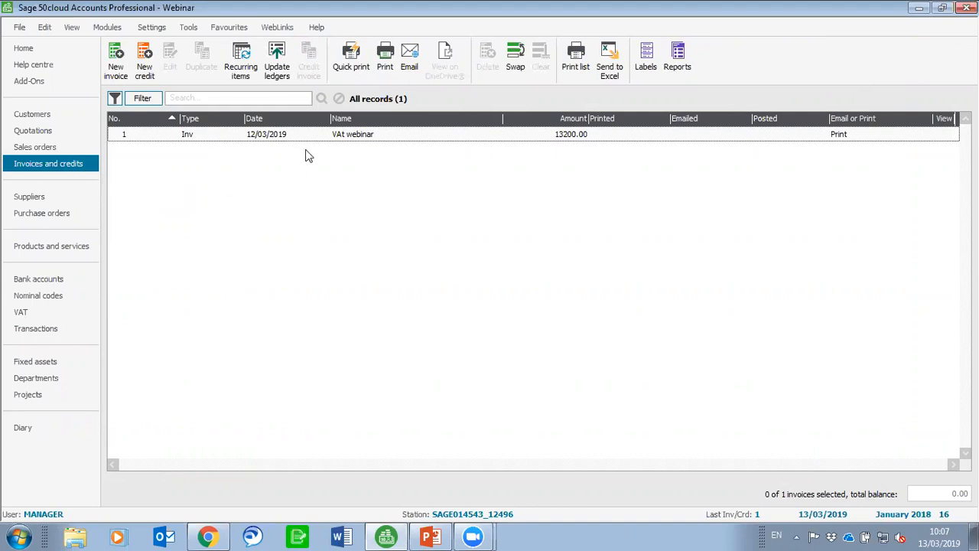
double_click(289, 136)
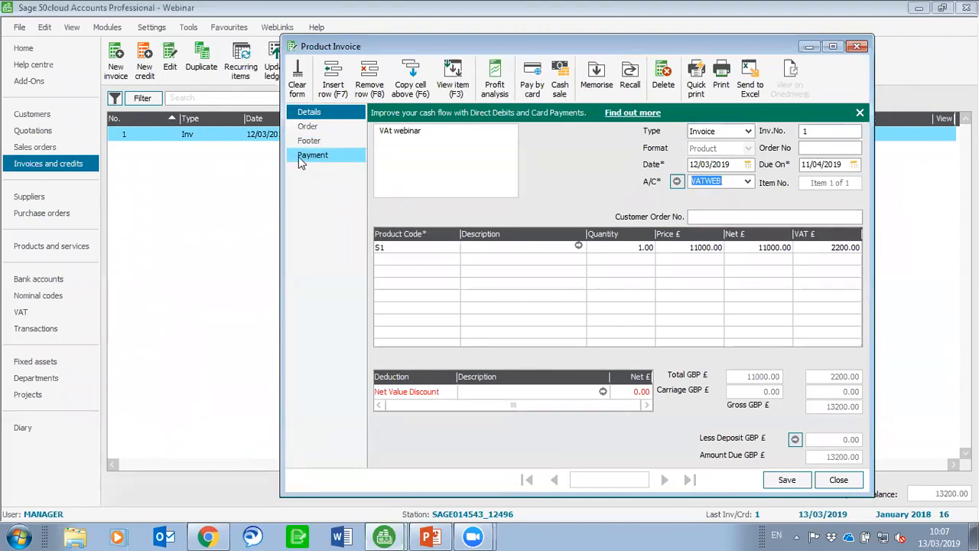
click(298, 158)
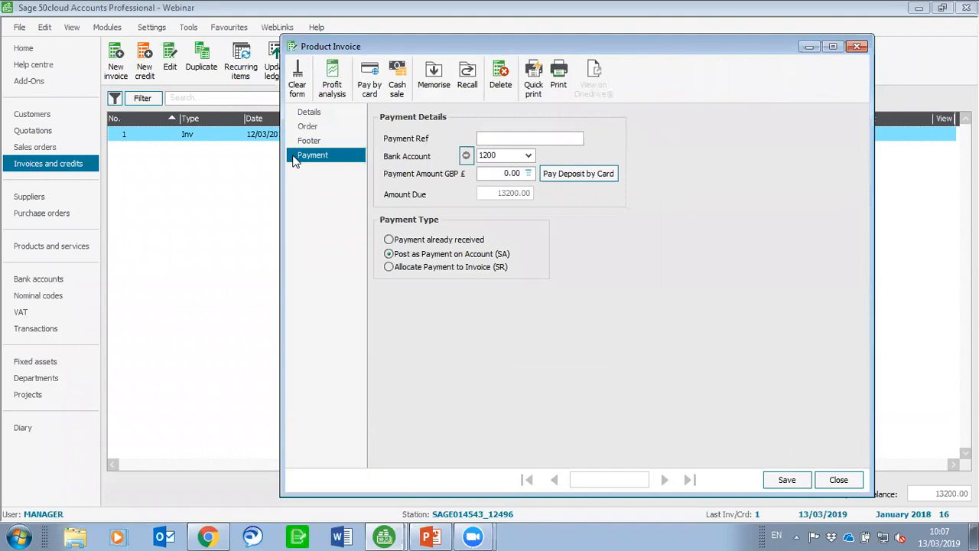
click(422, 241)
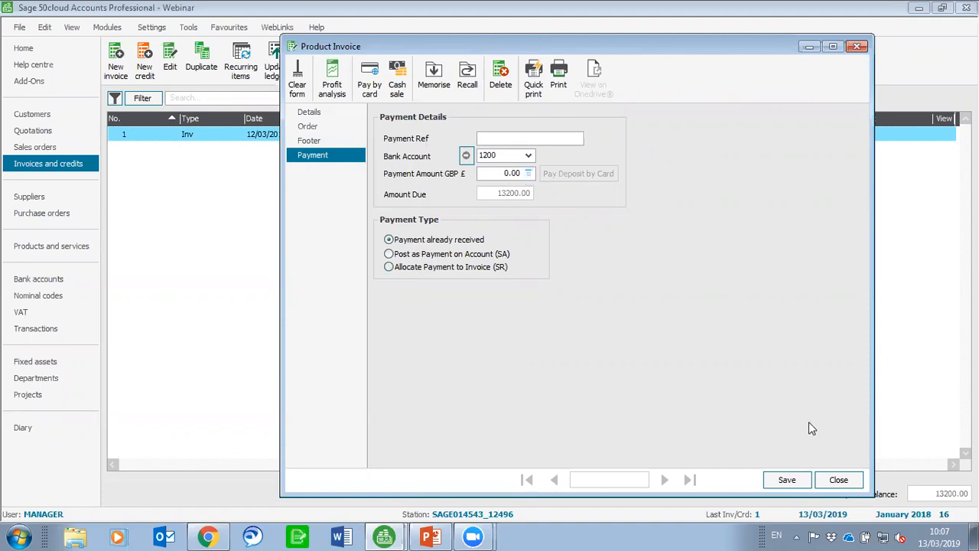
click(838, 480)
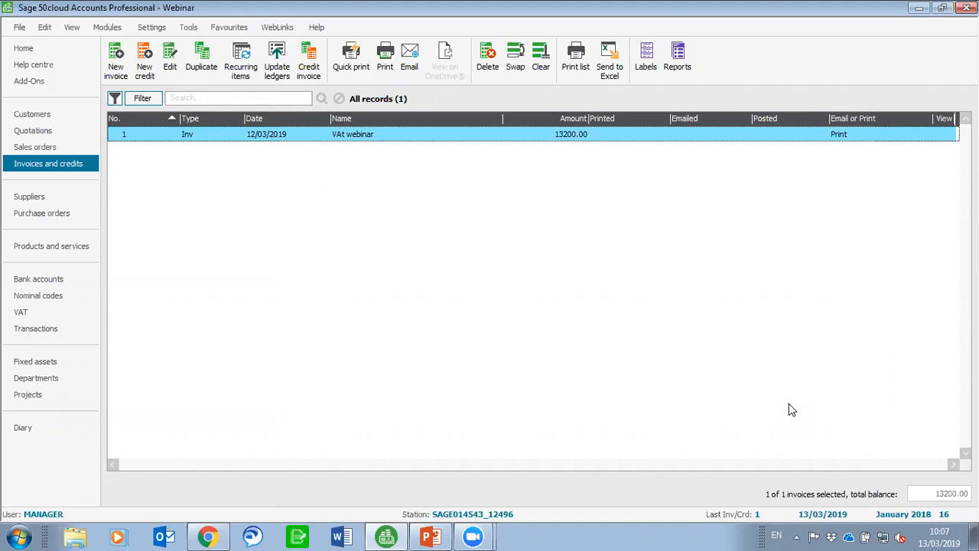
Open the reconciliation for the Bank Current Account, skipping the check of the opening balance difference.
click(78, 282)
click(217, 62)
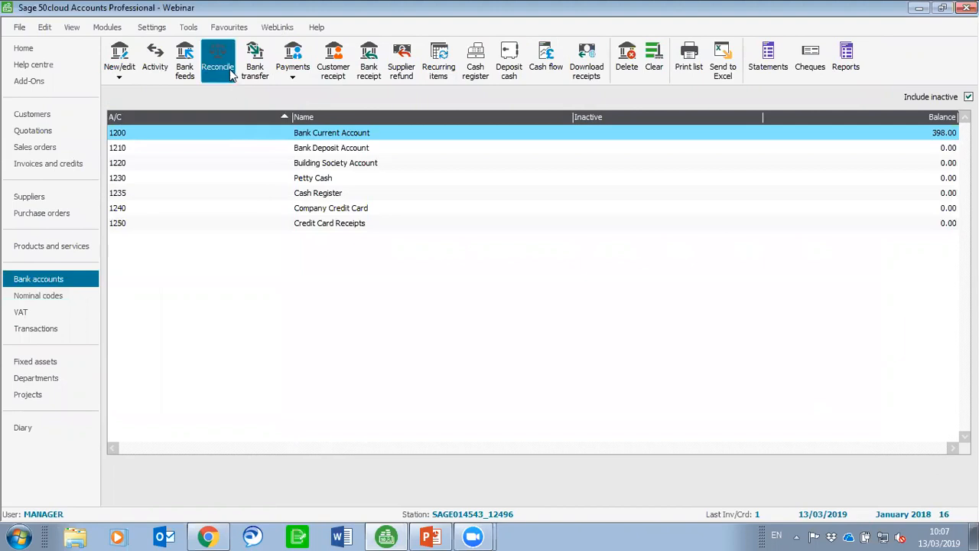
click(573, 380)
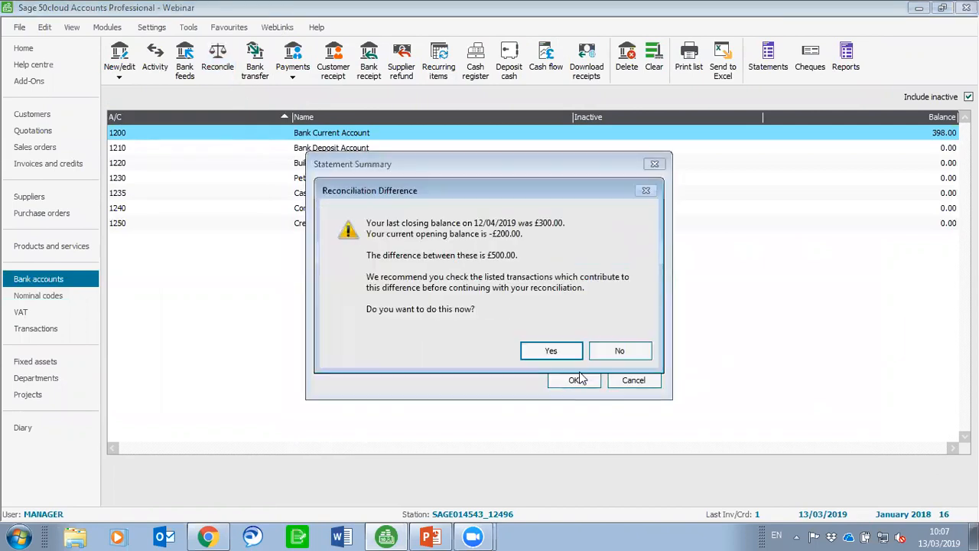
click(620, 349)
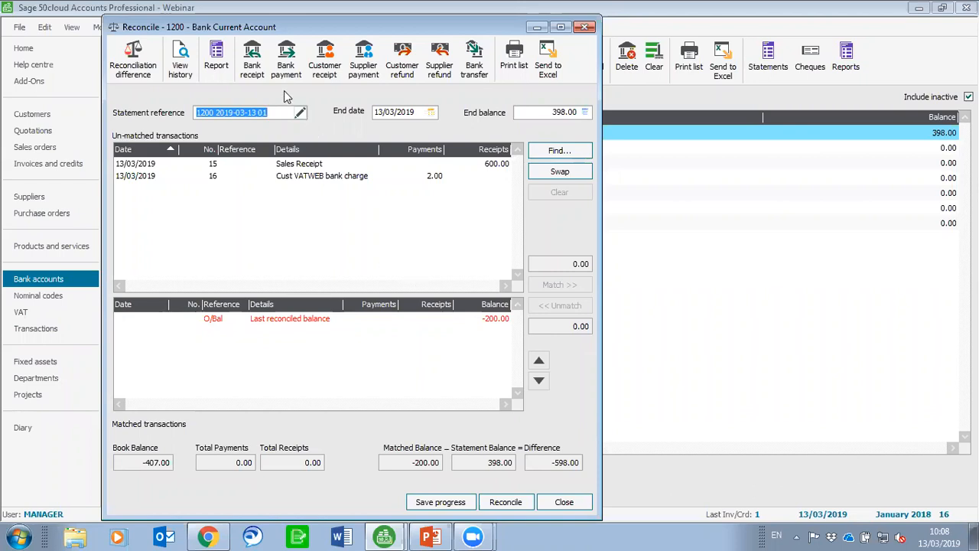
Record a 400.00 bank receipt to nominal code 7602 from the reconciliation, save it, and exit the reconciliation discarding the statement changes.
click(253, 67)
click(745, 260)
text(400)
click(776, 407)
click(634, 308)
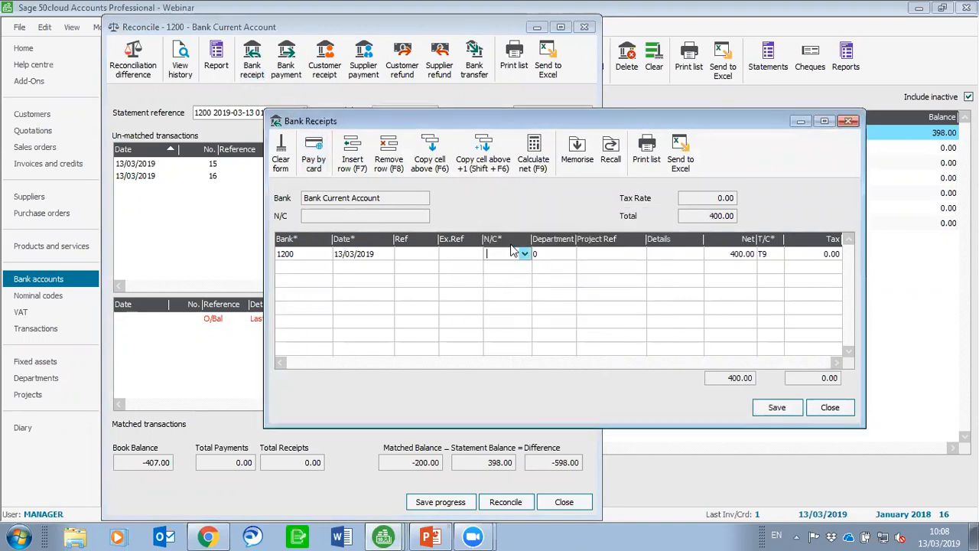
click(524, 253)
key(Return)
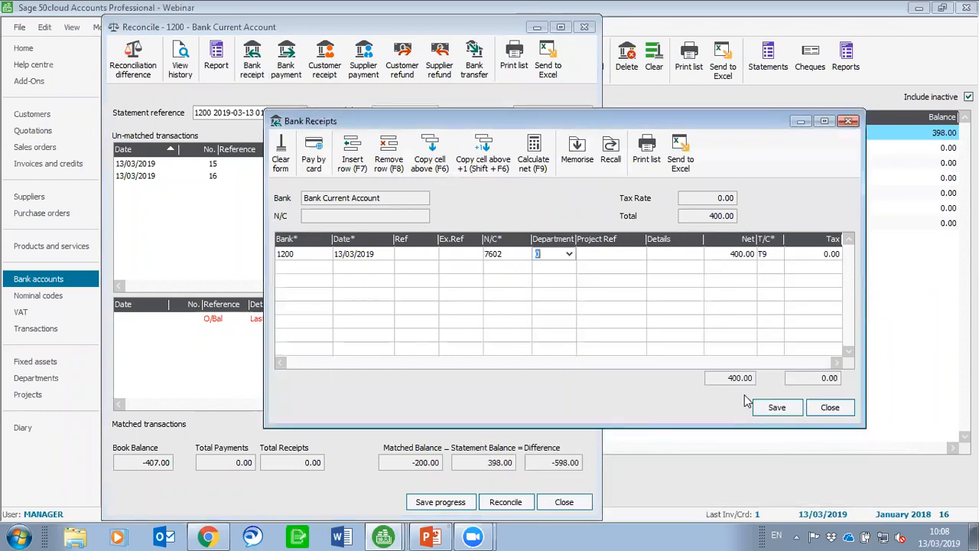
click(768, 407)
click(829, 407)
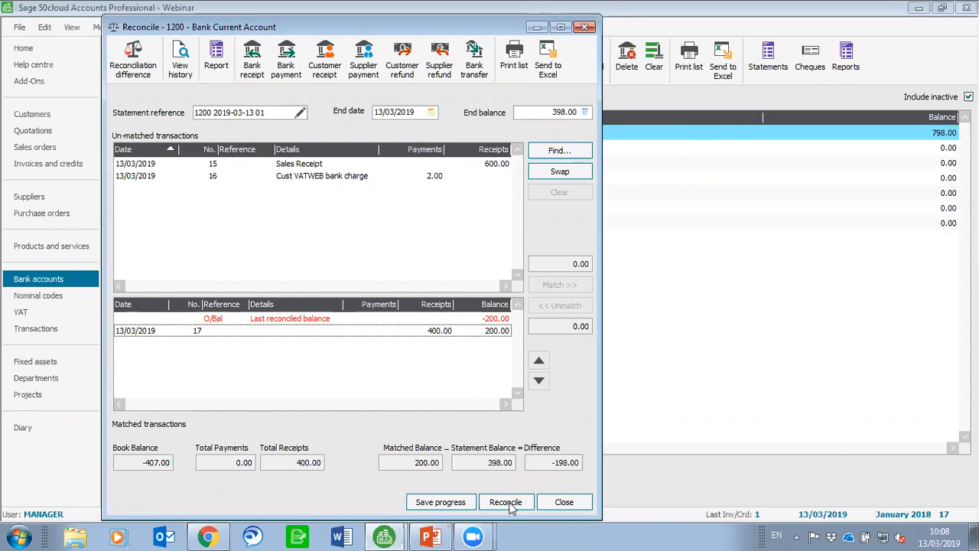
click(564, 502)
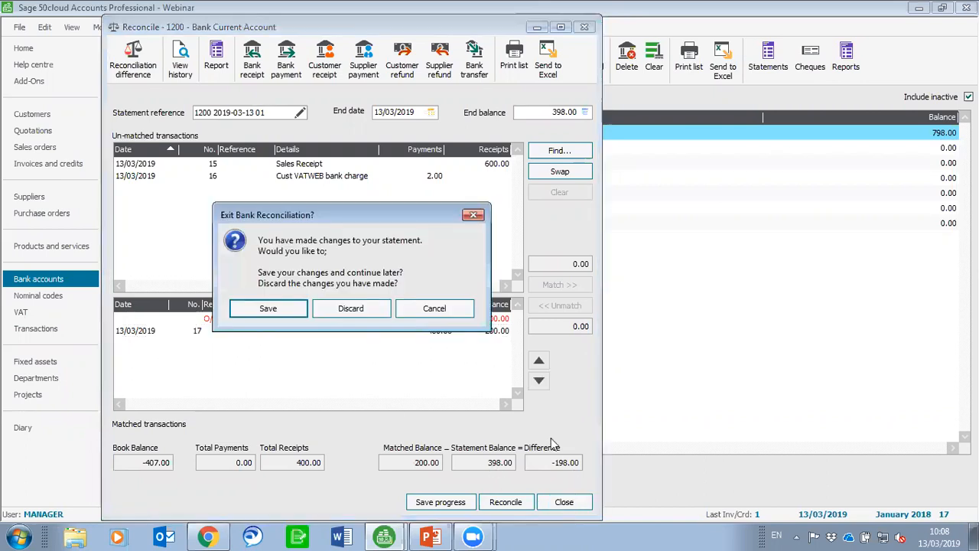
click(362, 310)
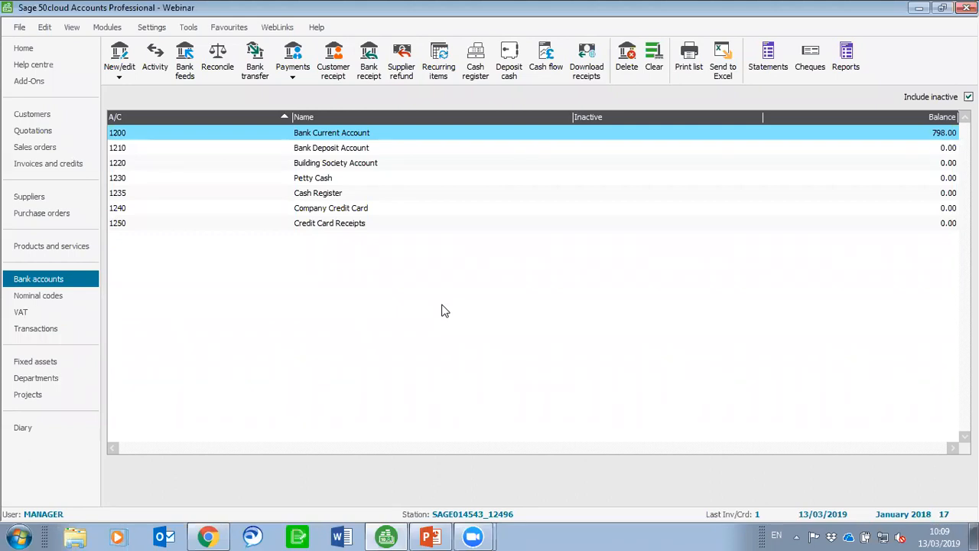
Start reconciling the Bank Current Account again, examine the transactions behind the opening balance difference, and cancel.
click(218, 62)
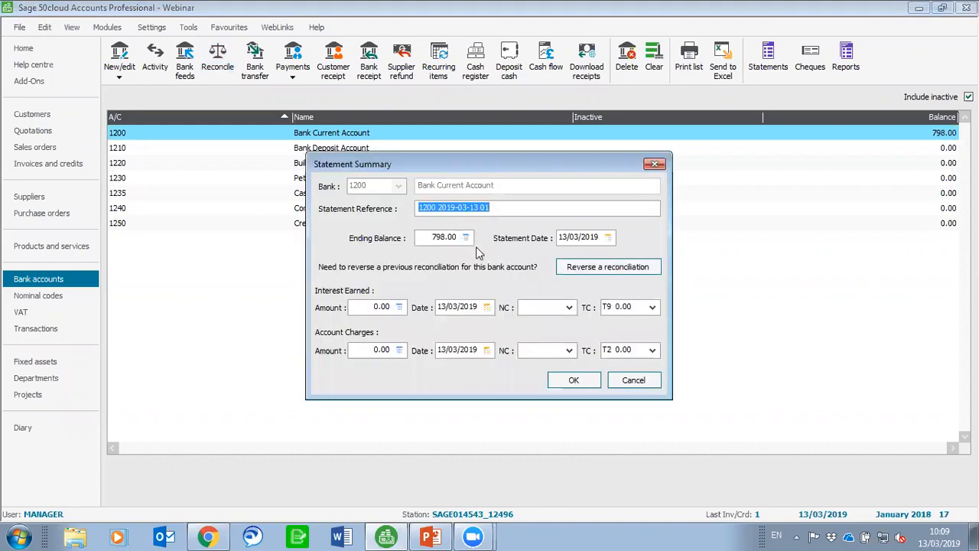
click(585, 379)
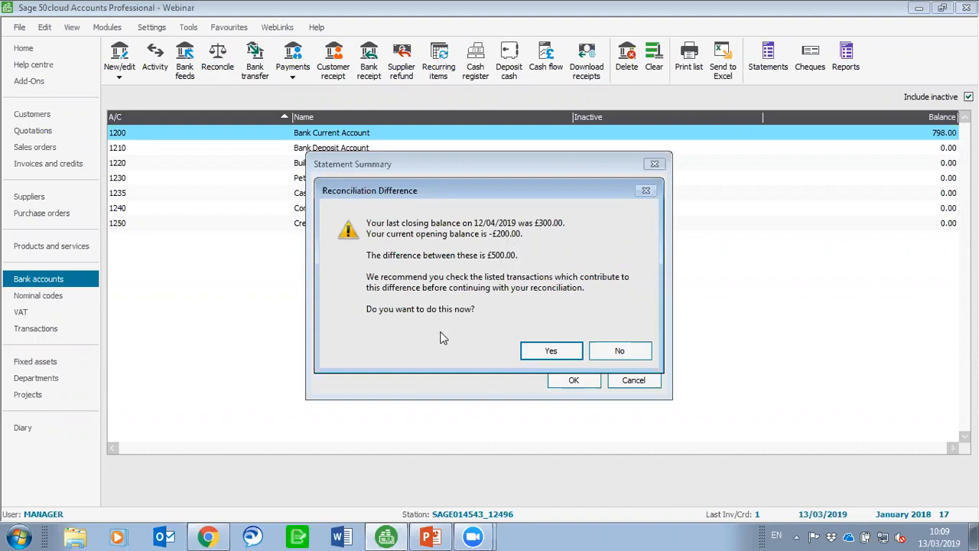
click(521, 350)
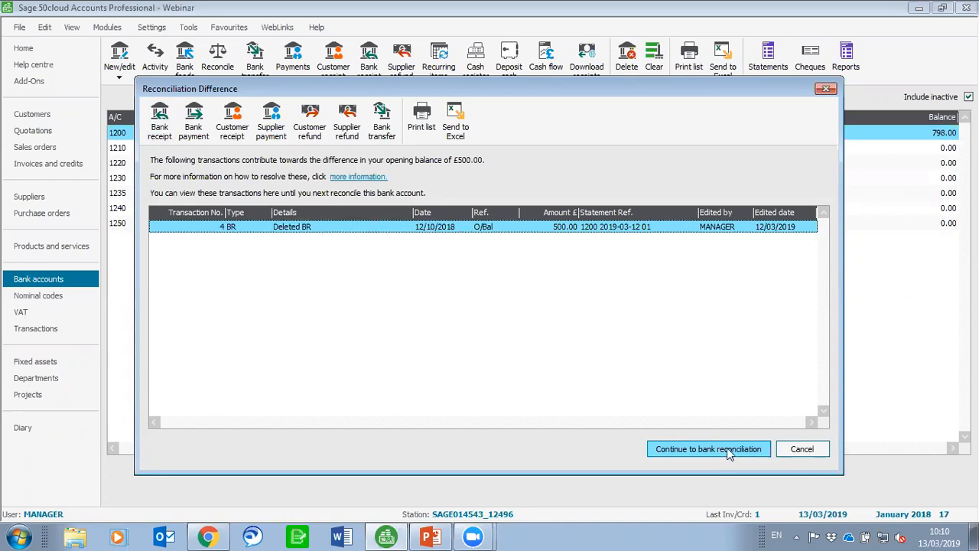
click(801, 449)
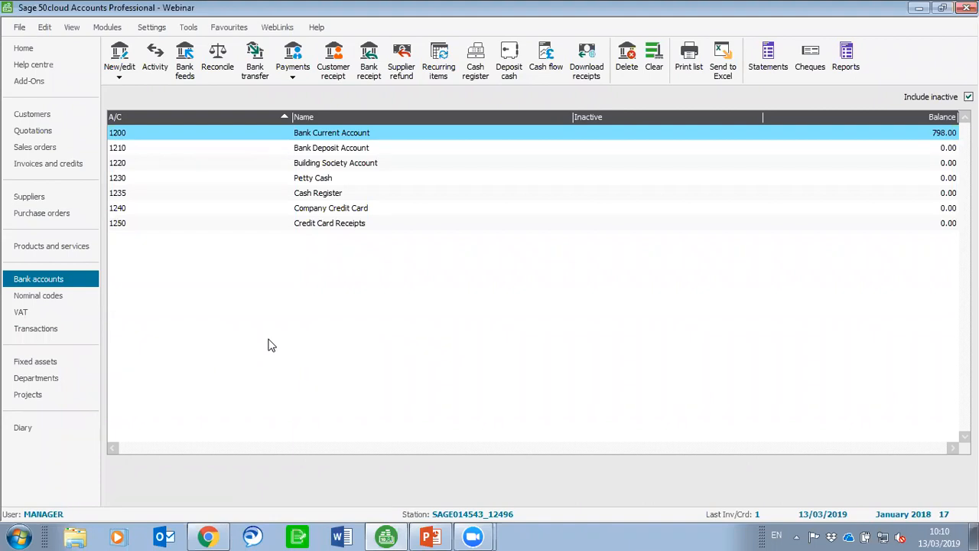
Try to reconcile the Bank Current Account without matching any transactions, and close the reconciliation.
click(218, 74)
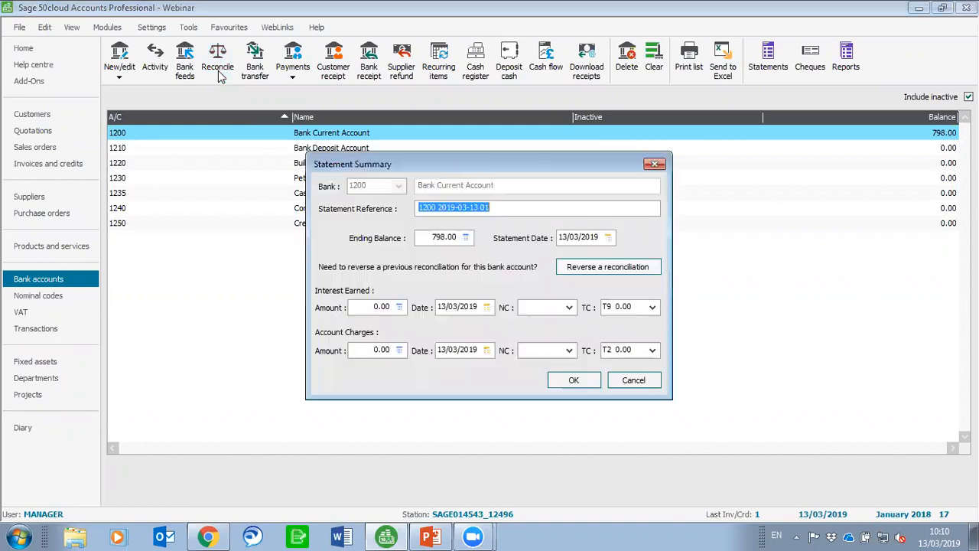
click(565, 381)
click(619, 351)
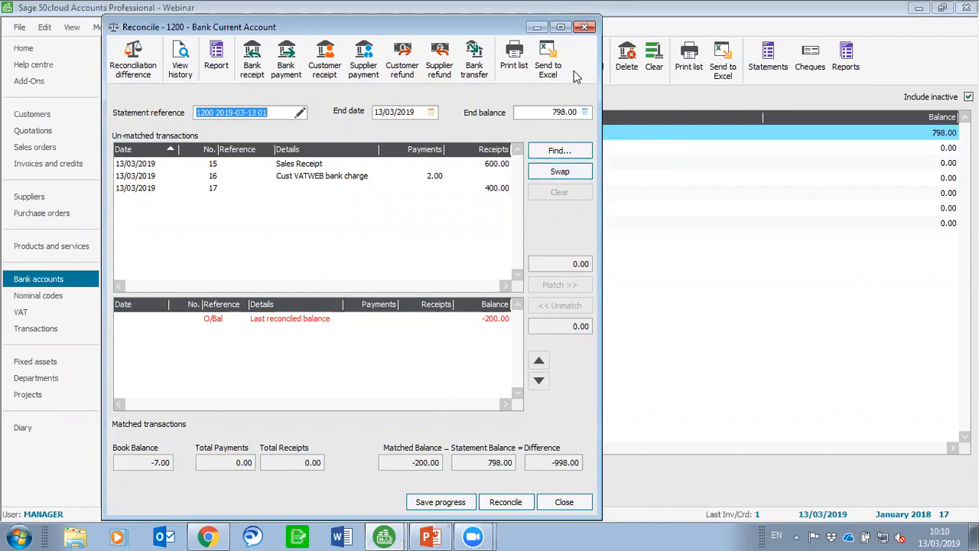
click(506, 509)
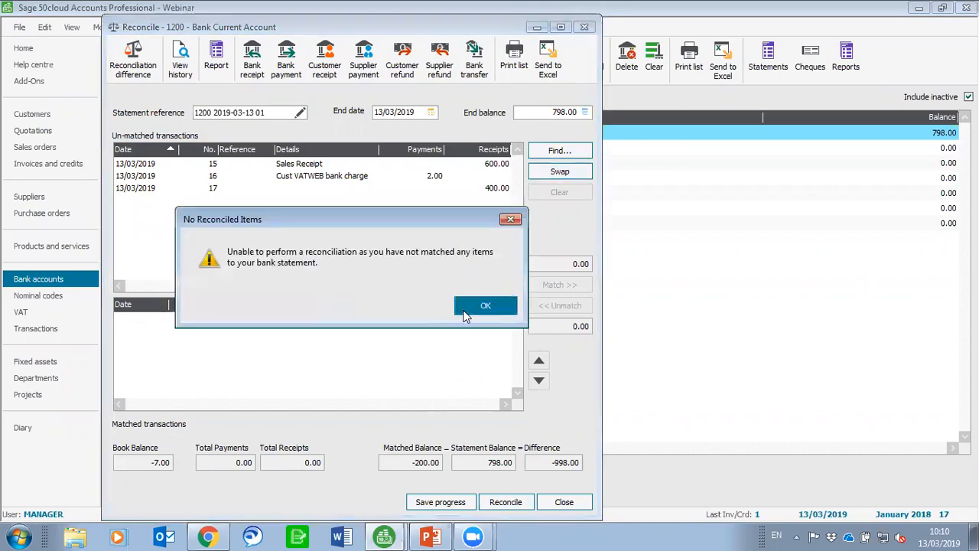
click(485, 306)
click(563, 502)
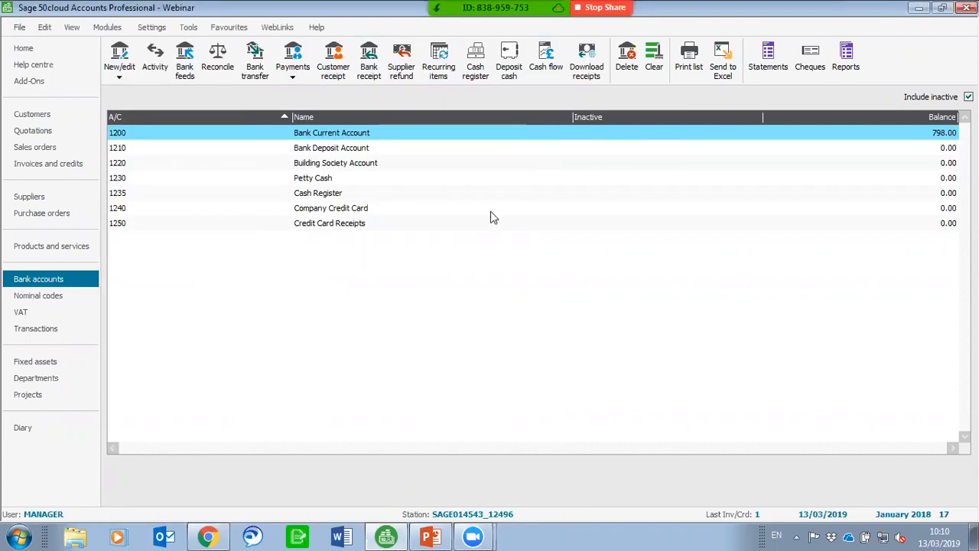
double_click(295, 136)
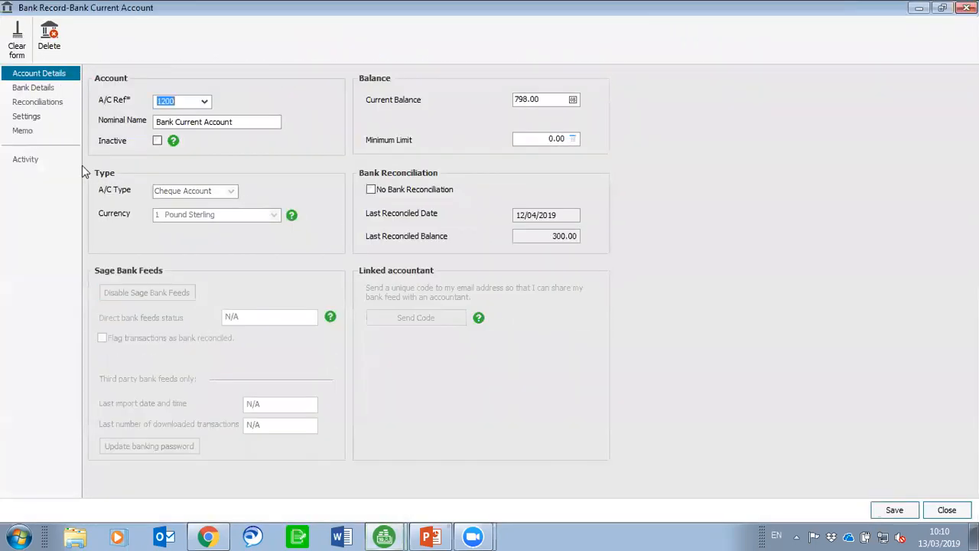
click(44, 100)
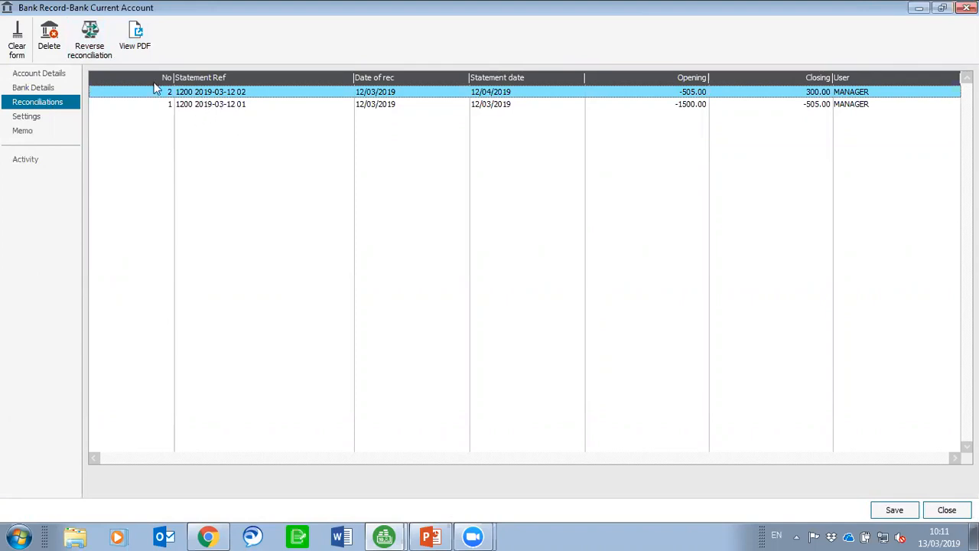
click(107, 59)
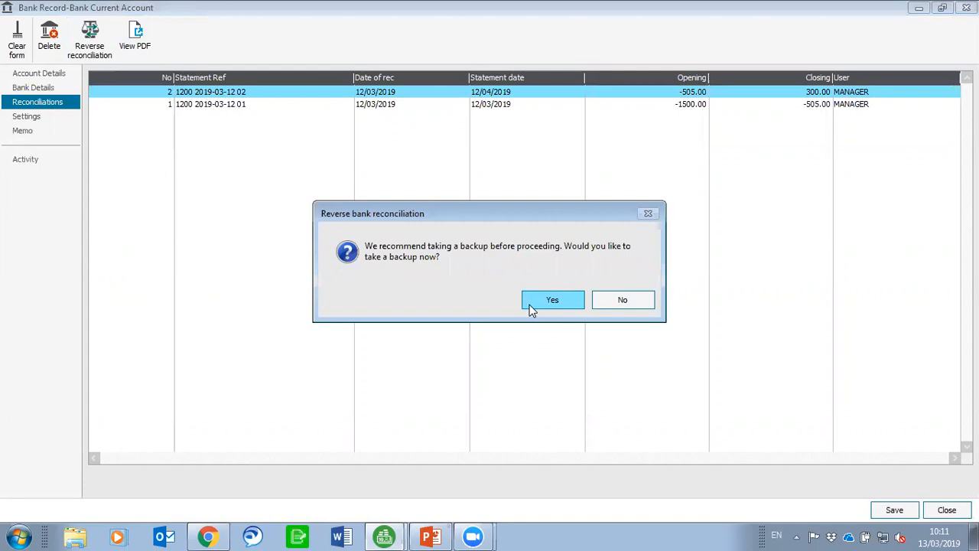
click(617, 307)
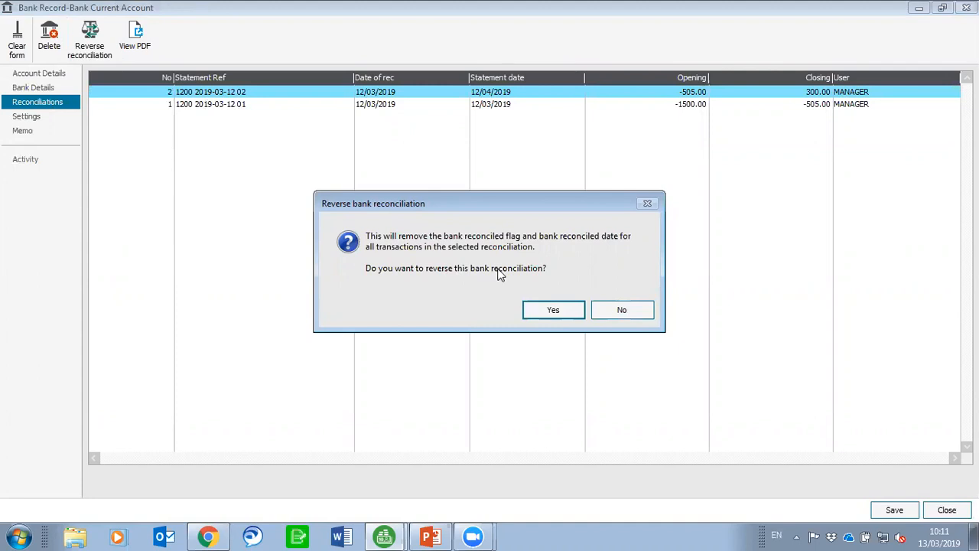
click(539, 308)
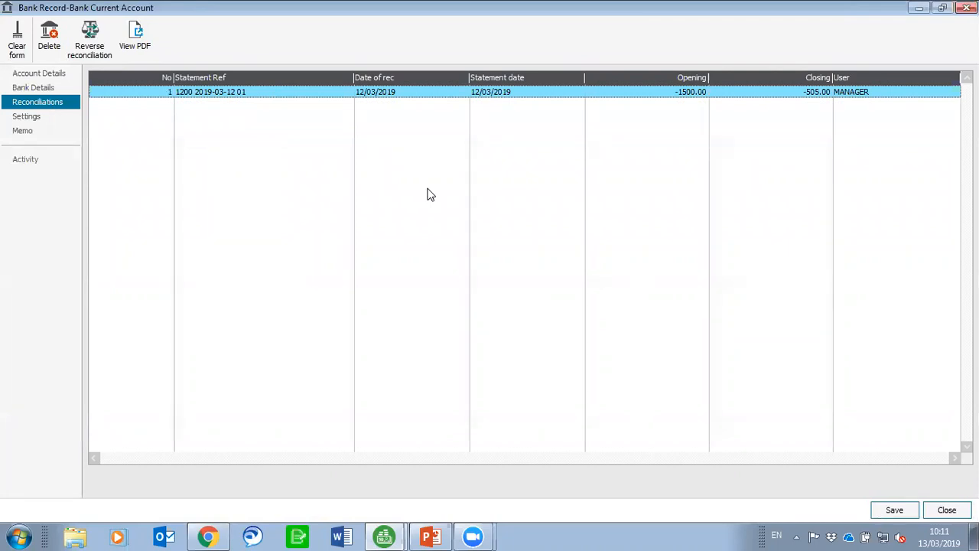
click(897, 510)
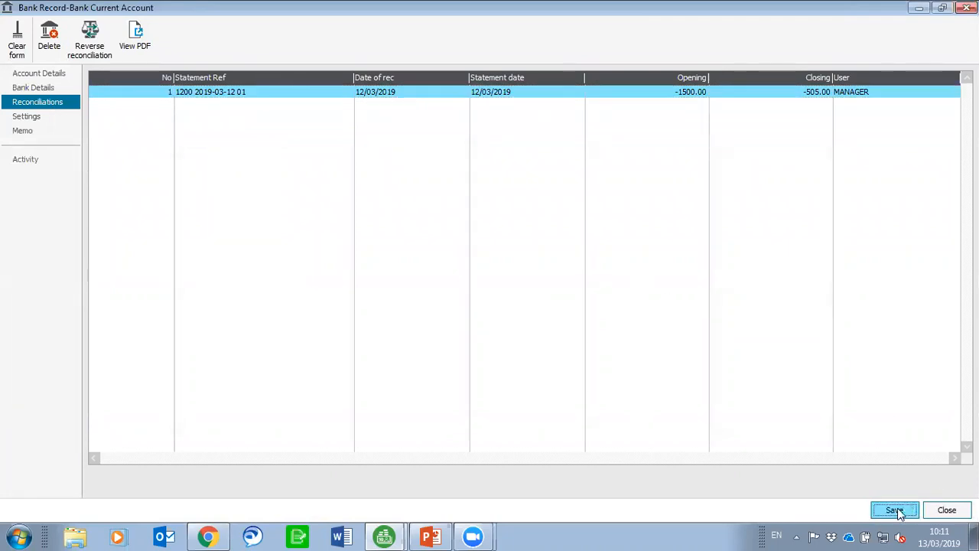
click(947, 510)
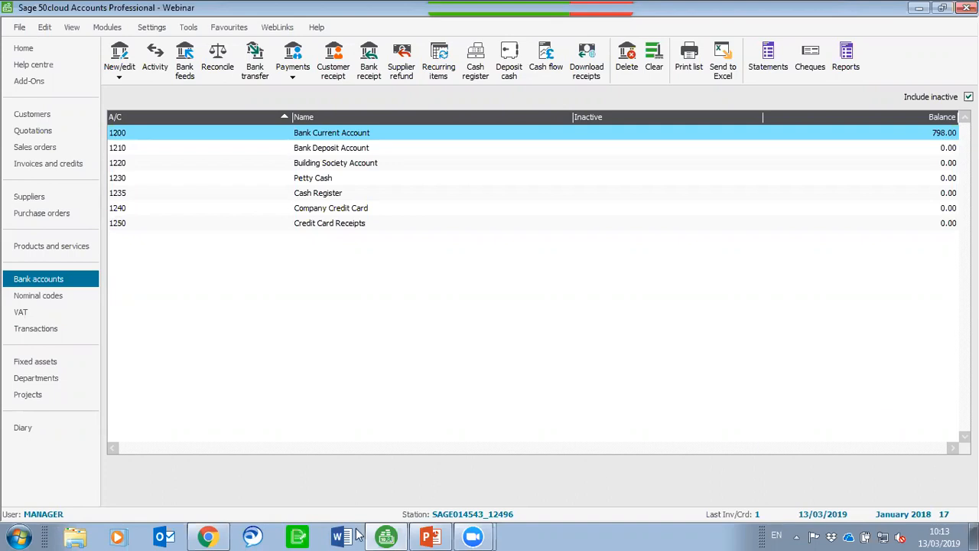
Switch to Chrome to show the Pimbrook Software contact page.
click(207, 536)
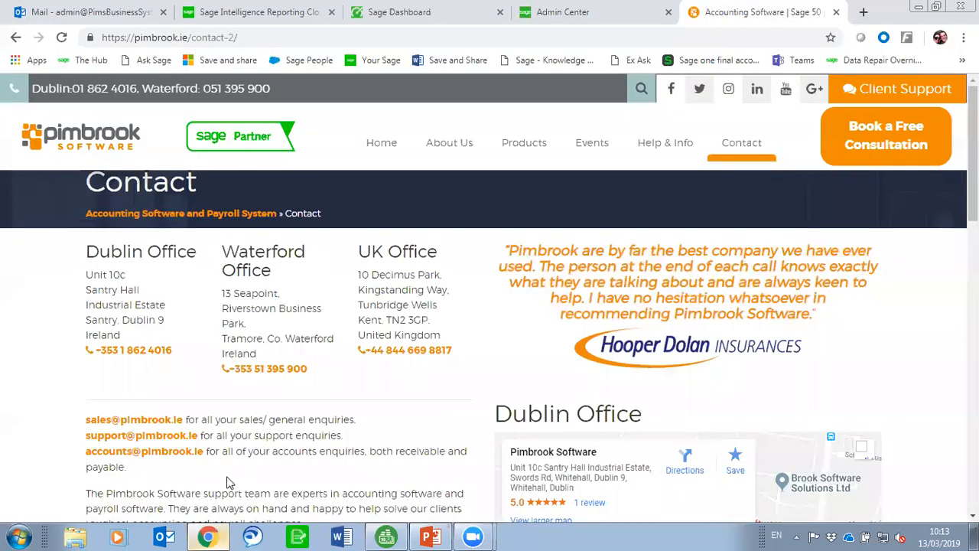
Switch to the Outlook mailbox and review the Sage Contact overview of Bobs Building Supplies beside the PO for Blackboard email.
click(92, 12)
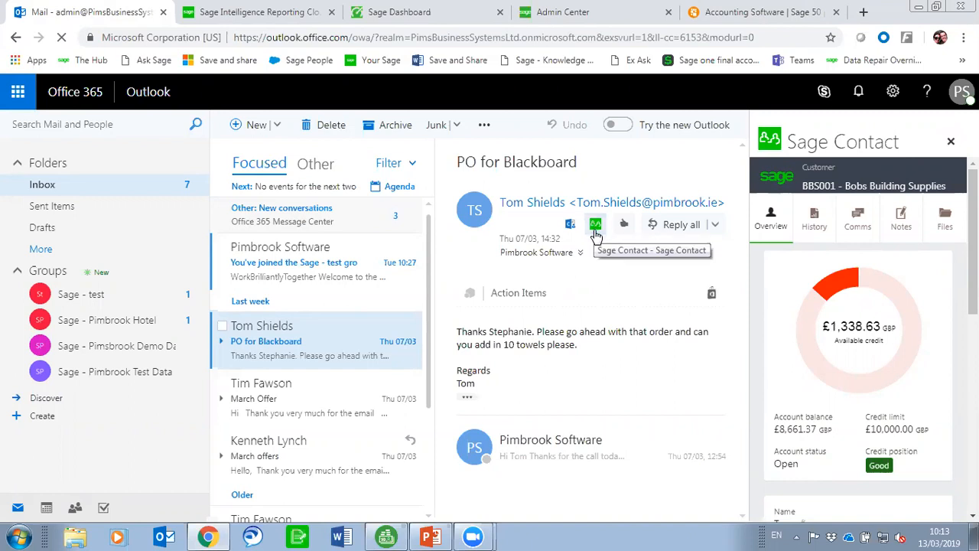
mouse_move(869, 294)
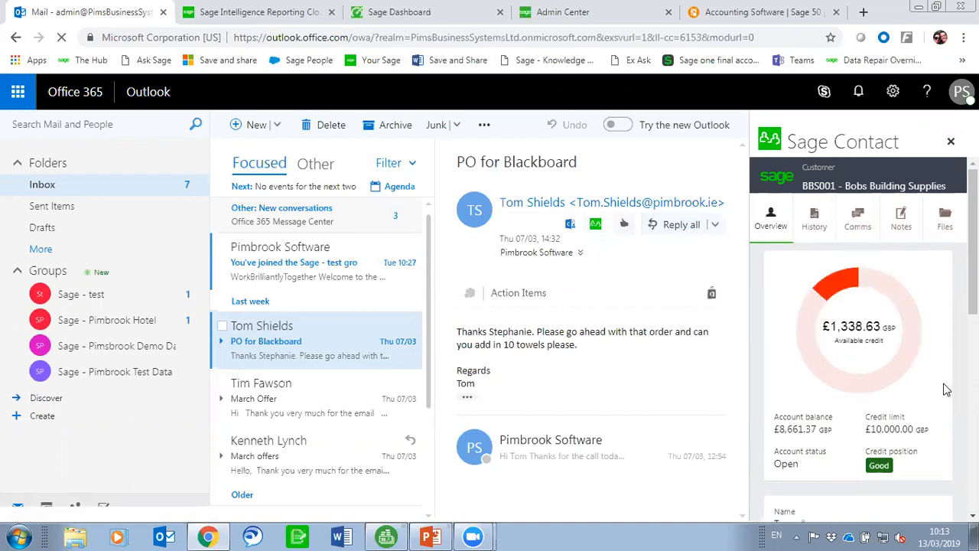
scroll(945, 389, down, 2)
scroll(945, 389, down, 4)
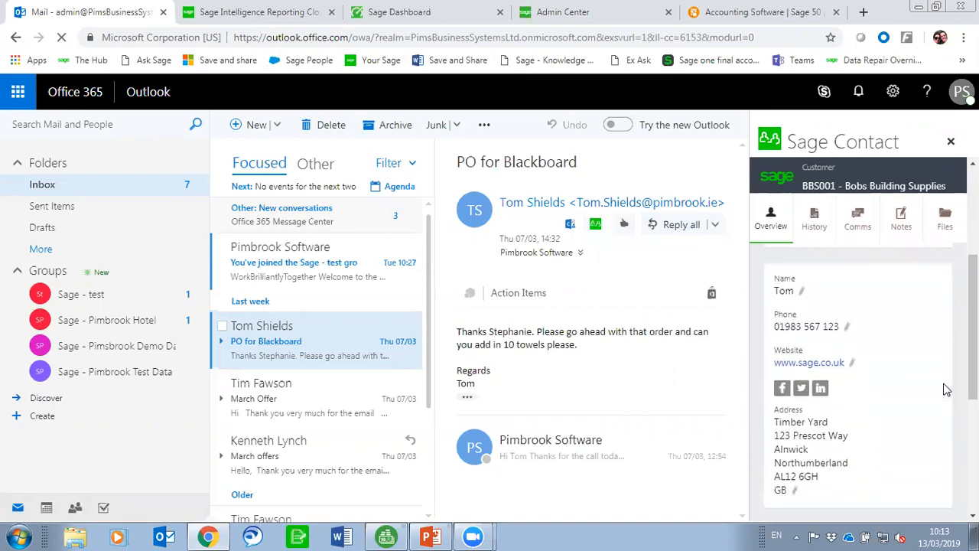
scroll(945, 389, down, 1)
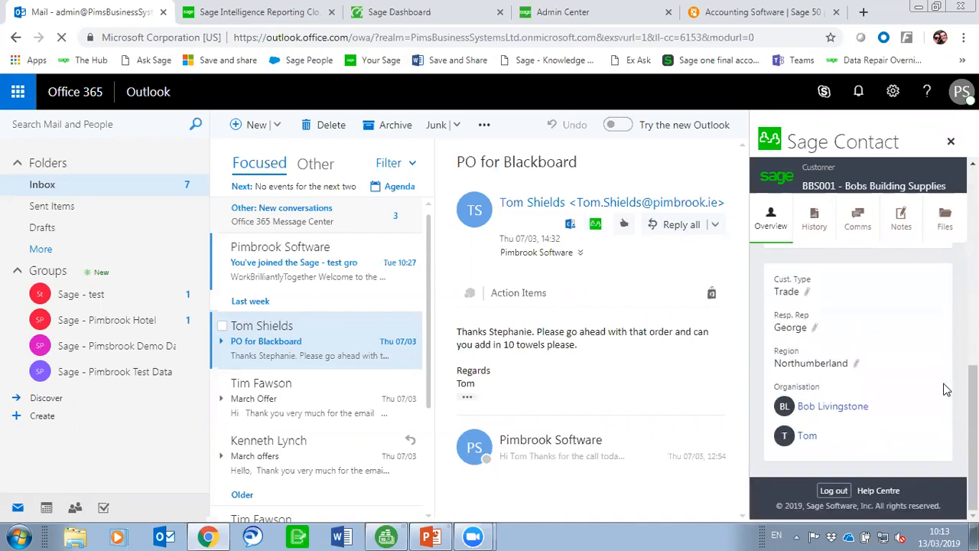
scroll(945, 389, up, 5)
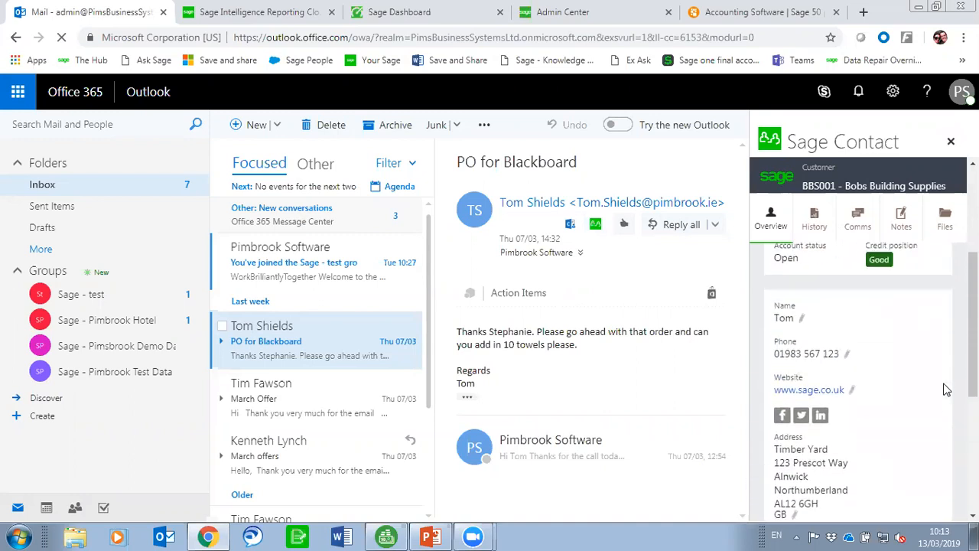
scroll(945, 390, up, 2)
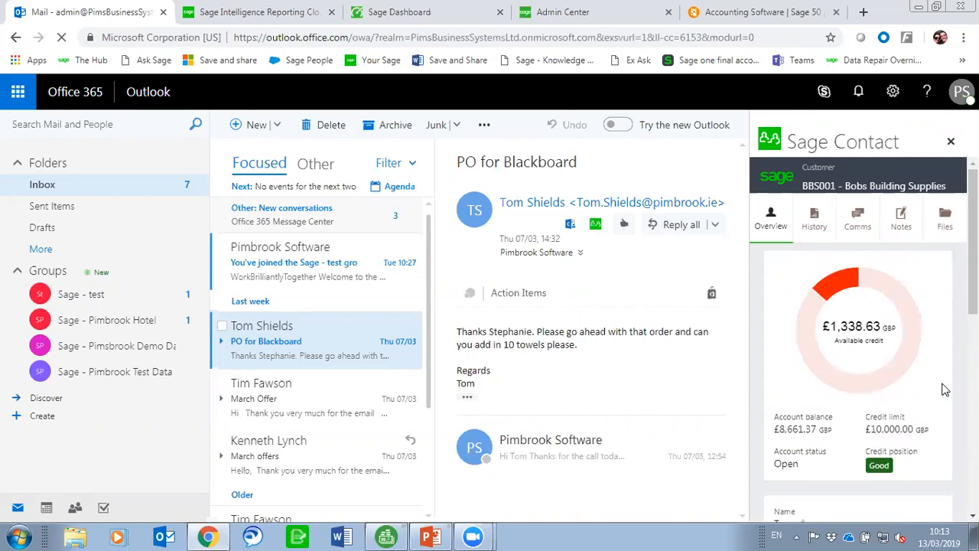
Review the invoice and payment history of Bobs Building Supplies in Sage Contact.
click(819, 228)
scroll(927, 332, down, 6)
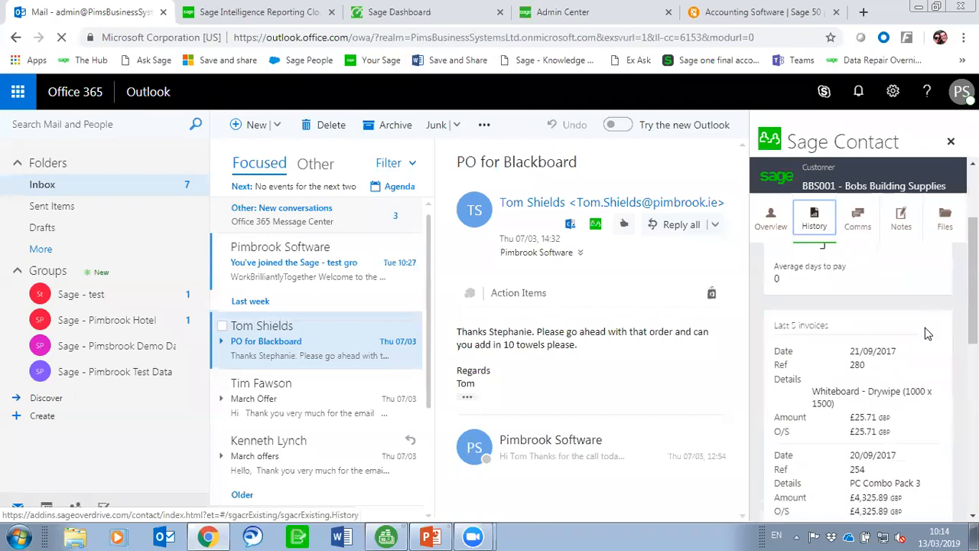
scroll(927, 332, down, 5)
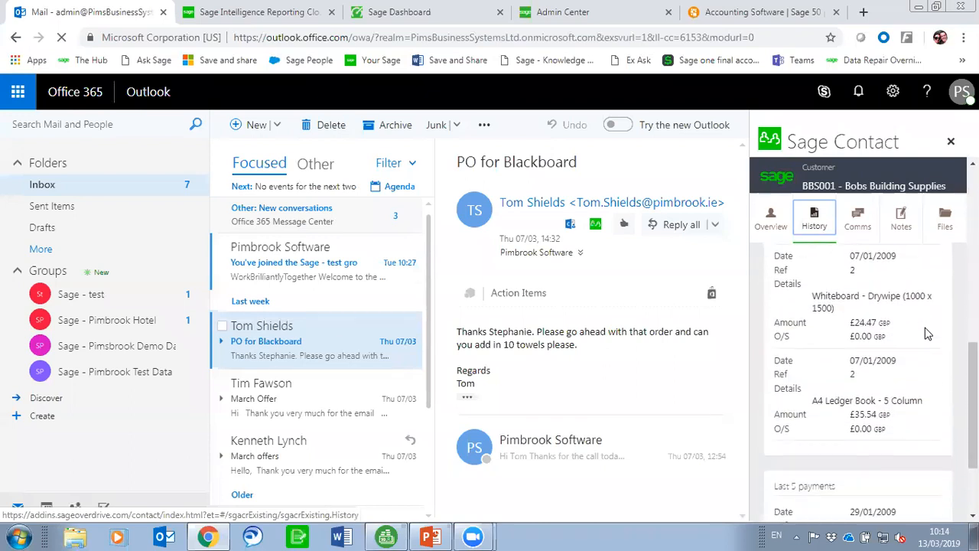
Review the latest communications with Bobs Building Supplies in Sage Contact, and return to the customer overview.
click(857, 222)
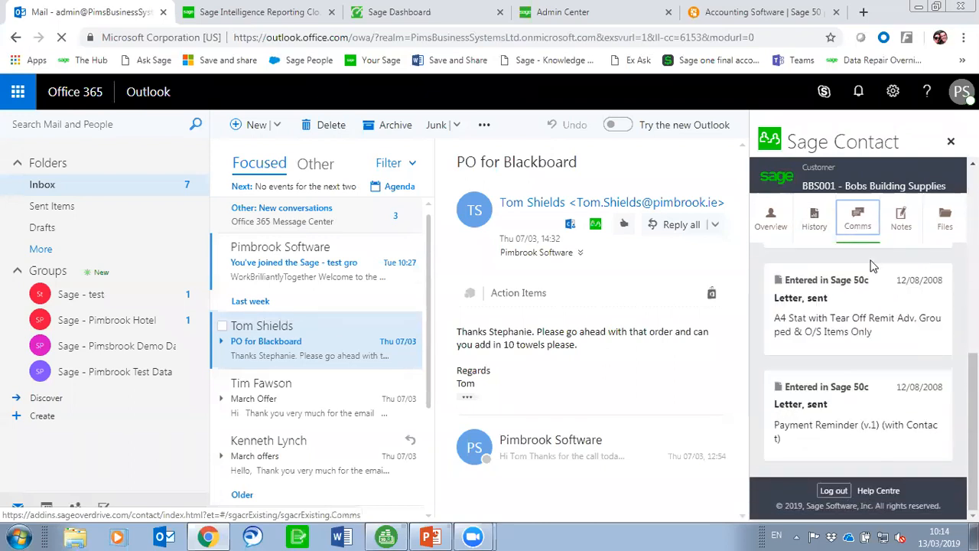
scroll(899, 359, up, 1)
scroll(897, 367, up, 5)
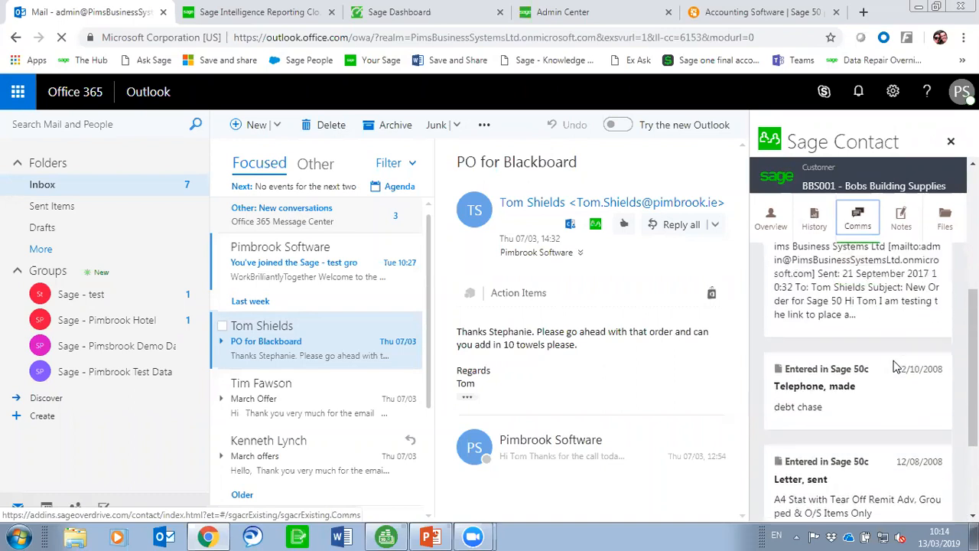
scroll(894, 359, up, 2)
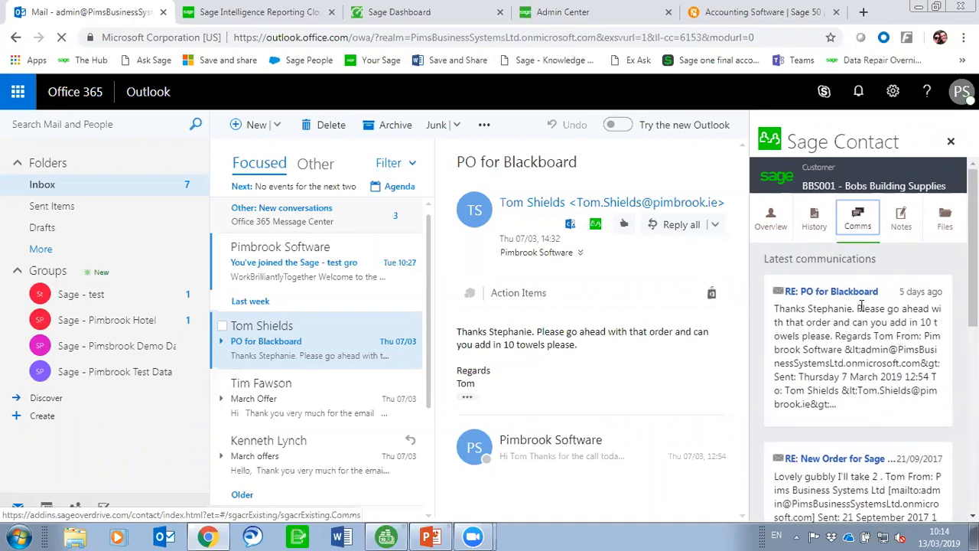
click(778, 235)
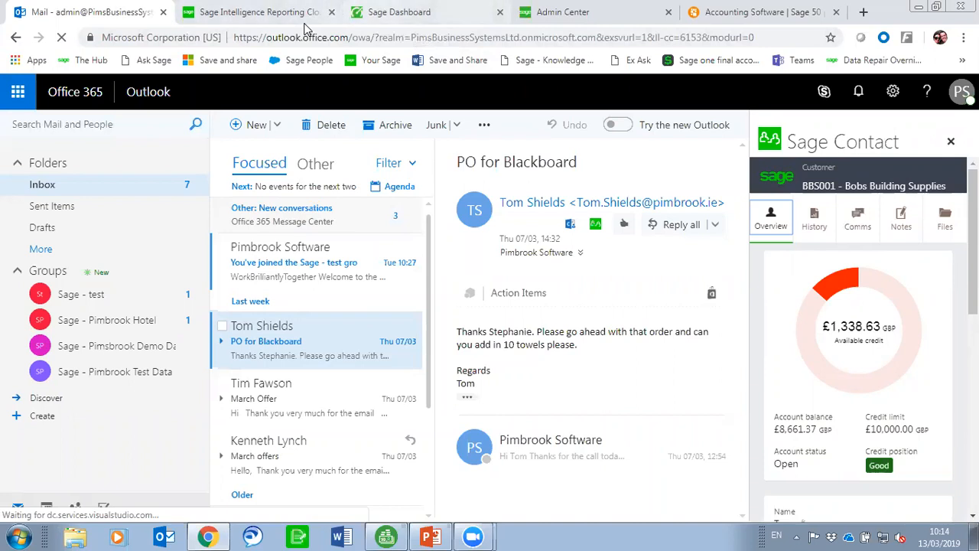
Switch to the Sage Dashboard and examine Pimbrook Hotel's receivables, including overdue sales, overdue accounts and the transactions listed below the charts.
click(399, 12)
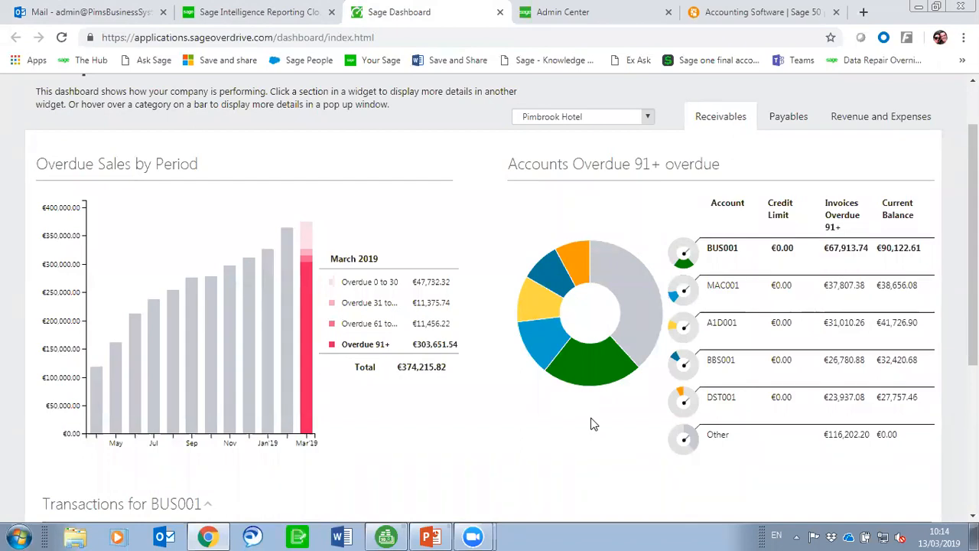
scroll(590, 423, down, 2)
scroll(591, 424, up, 2)
scroll(593, 425, down, 4)
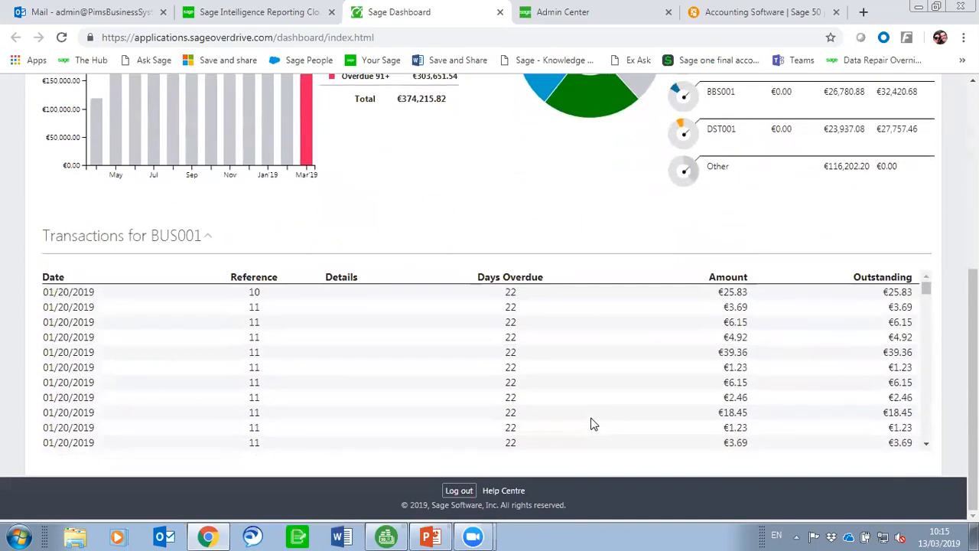
scroll(592, 425, up, 5)
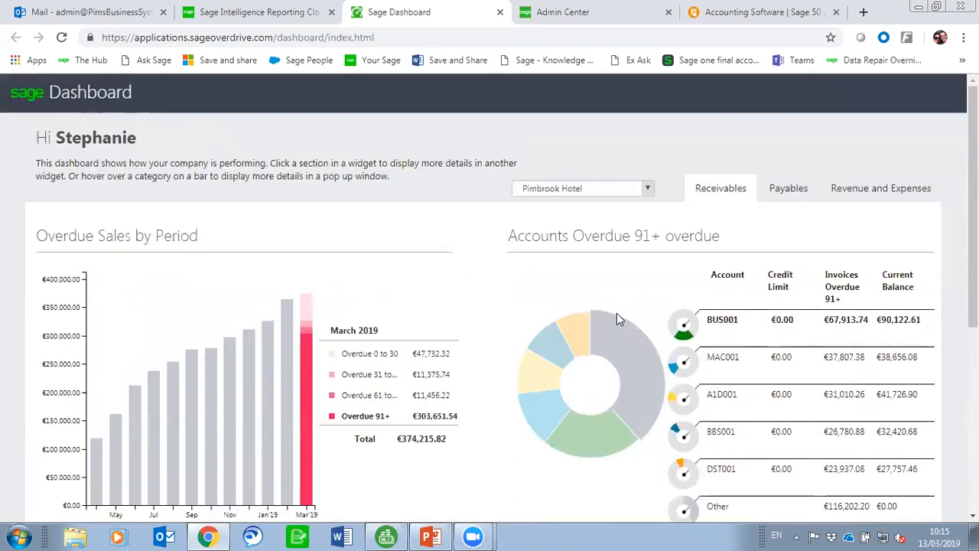
scroll(650, 289, down, 1)
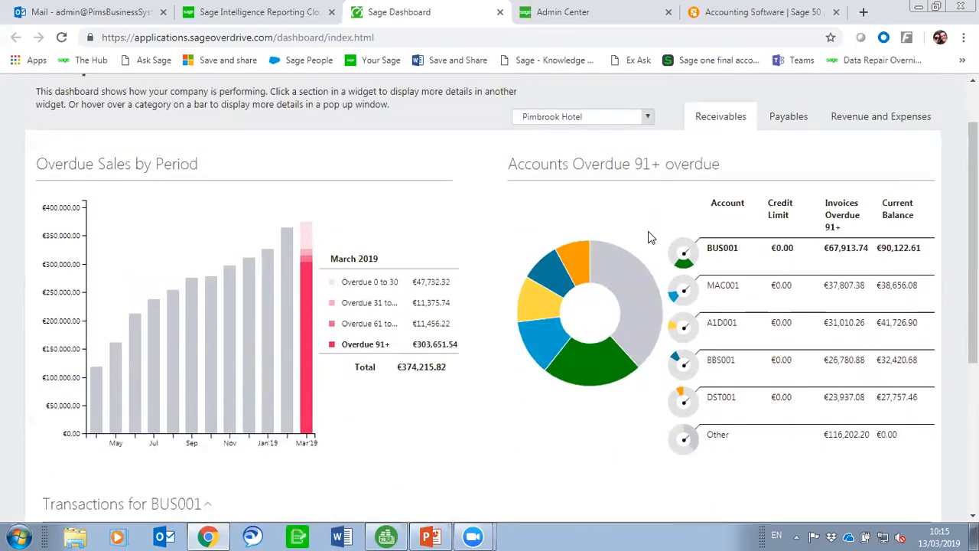
Look through Pimbrook Hotel's payables and its revenue and expenses charts in the dashboard, and return to the receivables.
click(789, 122)
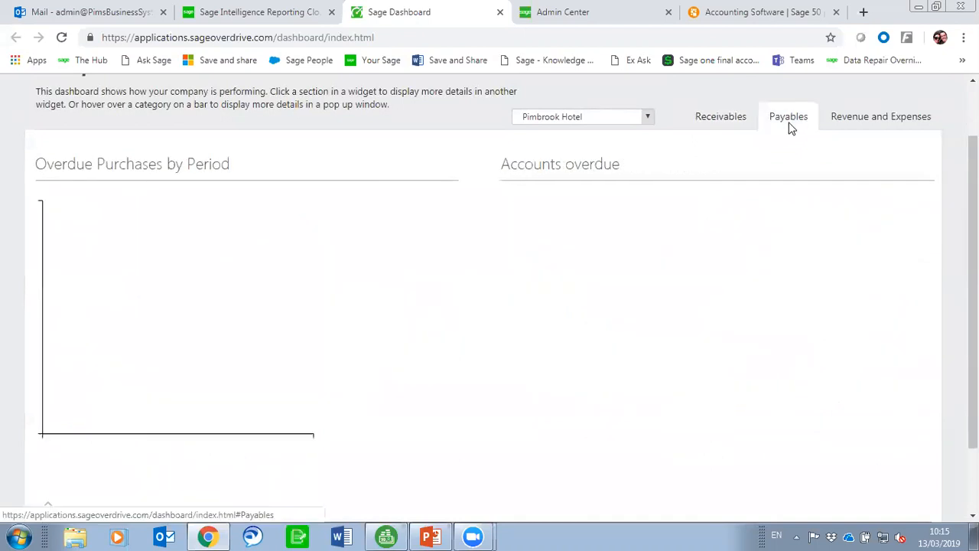
click(692, 121)
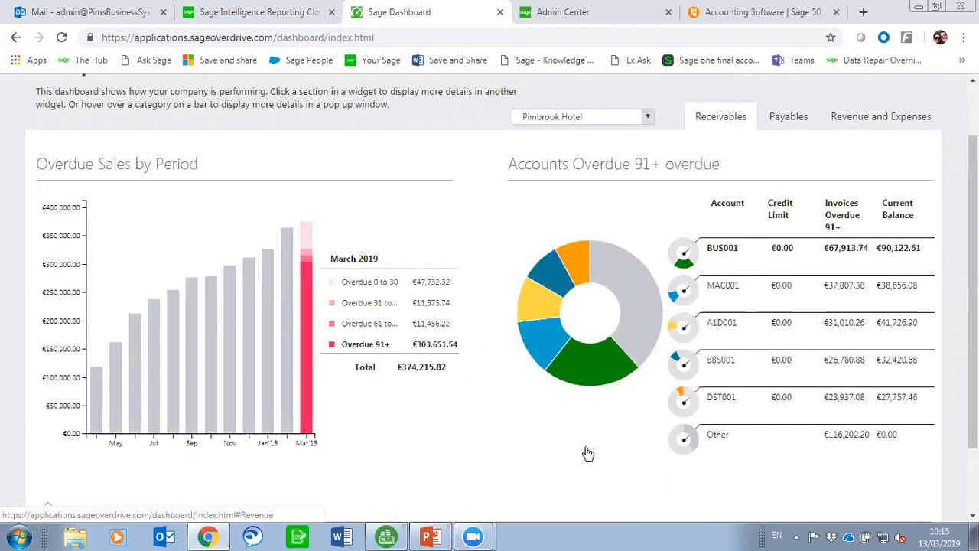
scroll(581, 458, up, 2)
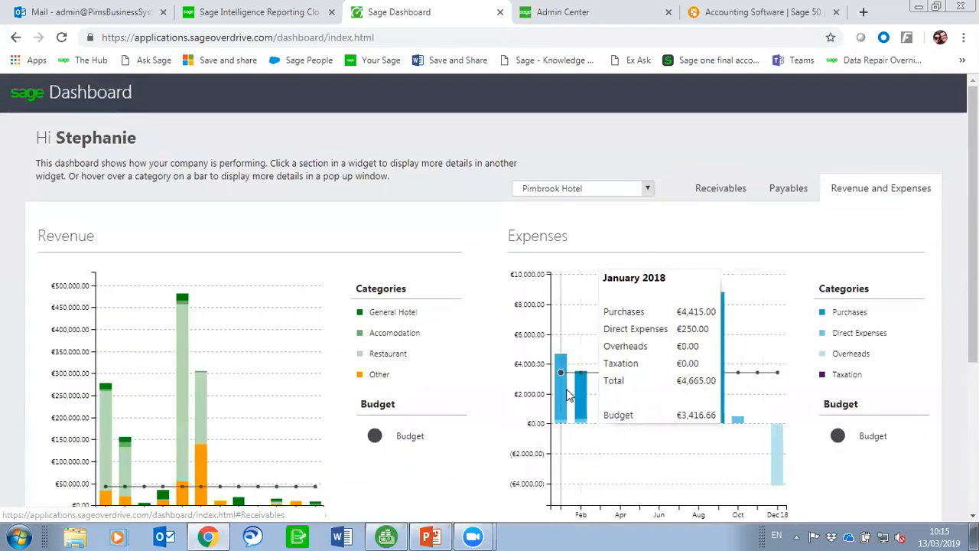
scroll(580, 490, down, 1)
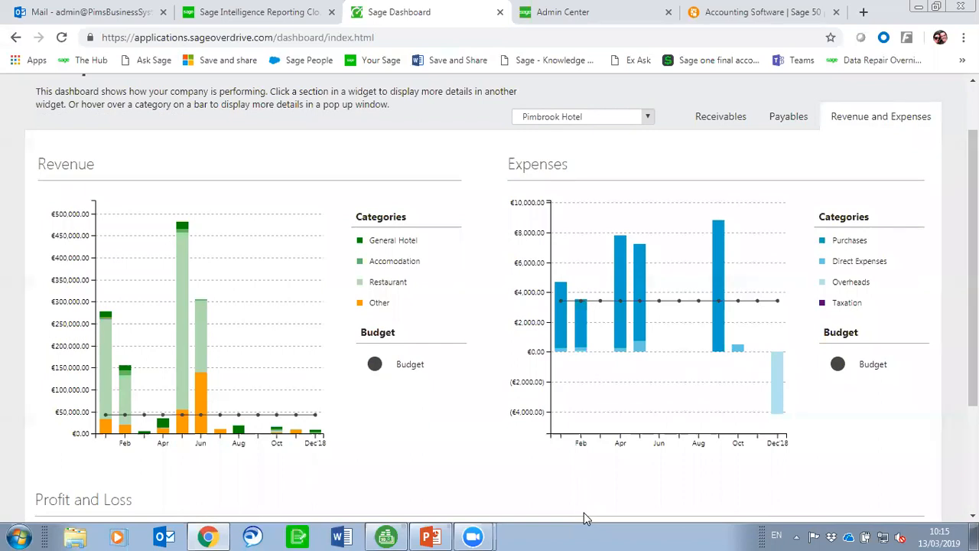
click(711, 118)
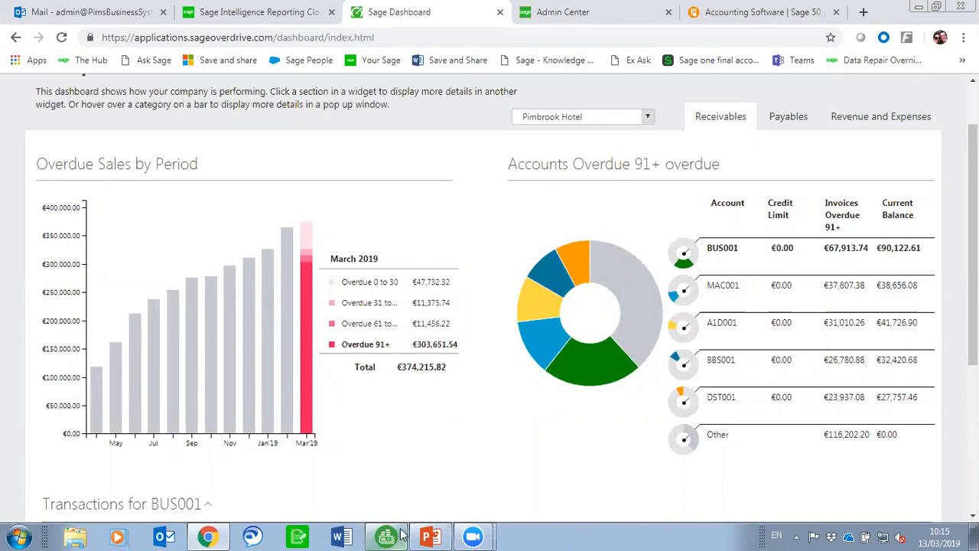
Switch to the Pimbrook Sage webinar presentation in PowerPoint.
click(432, 535)
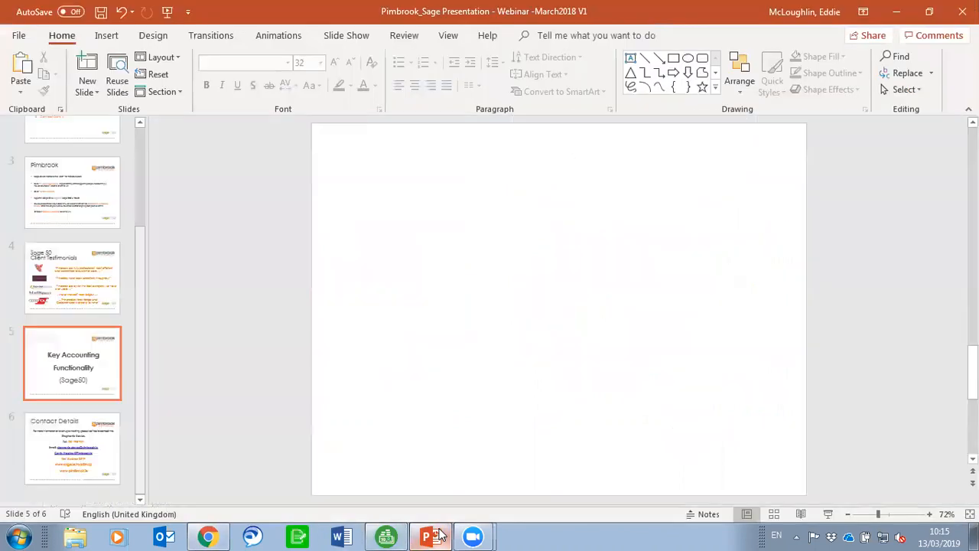